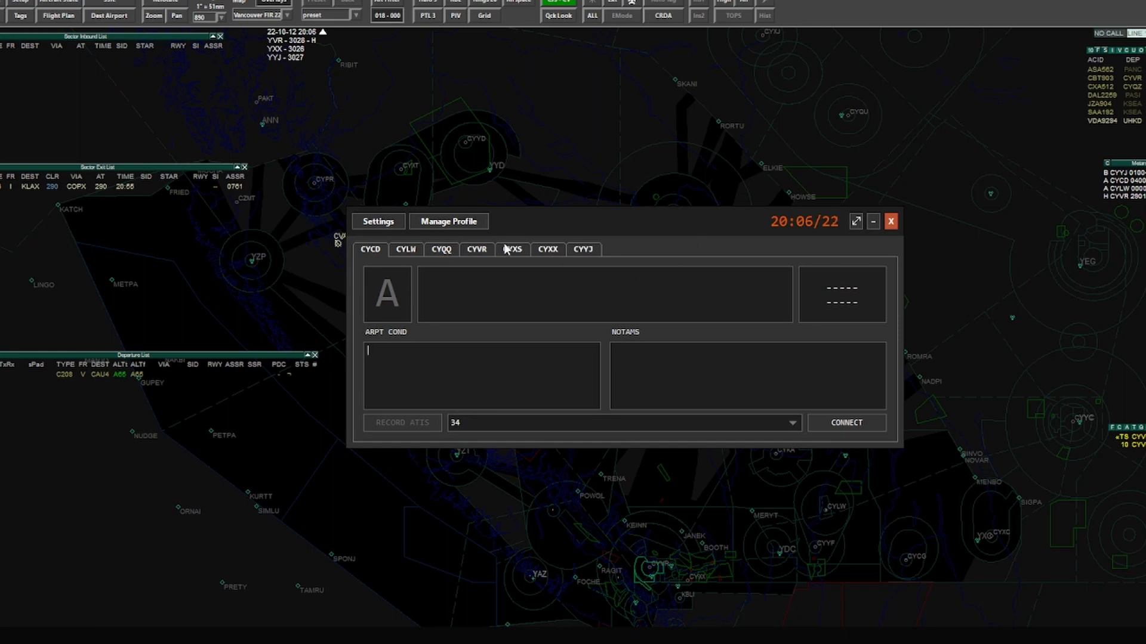
# Step: Review the Nanaimo (CYCD) profile's general ATIS settings, preset template, contractions and transition levels
pyautogui.click(471, 225)
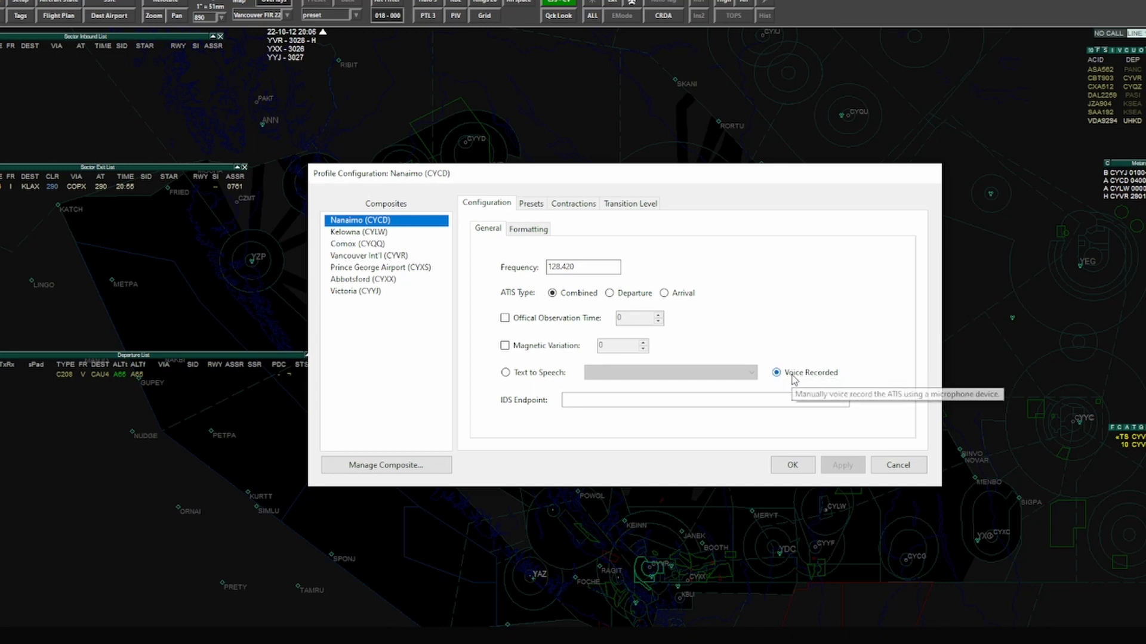
pyautogui.click(530, 203)
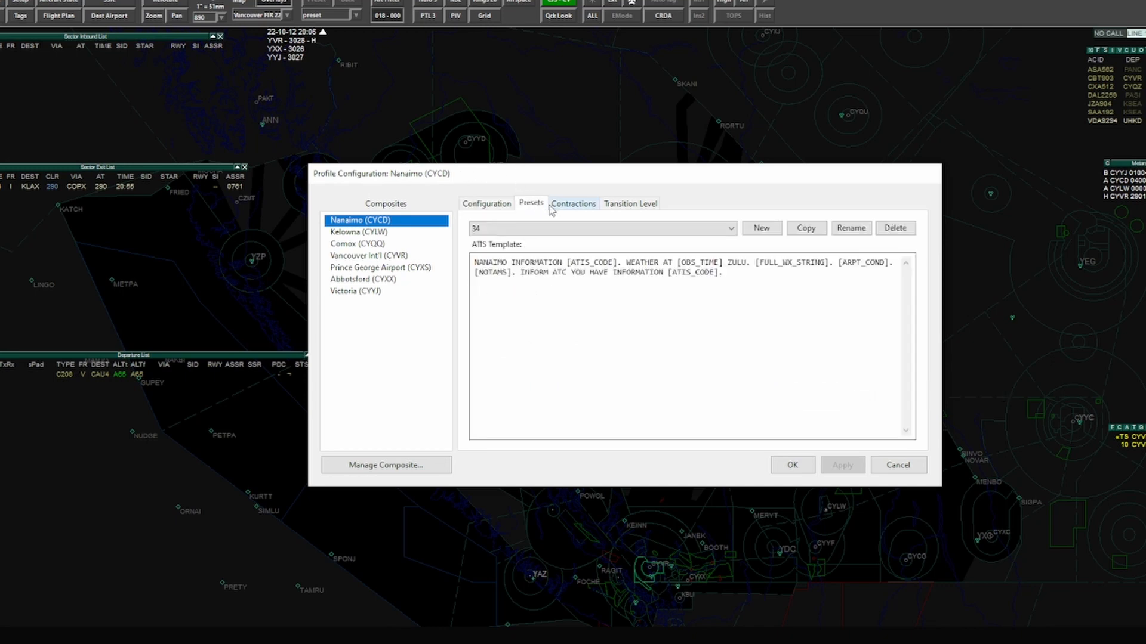
pyautogui.click(555, 206)
pyautogui.click(632, 205)
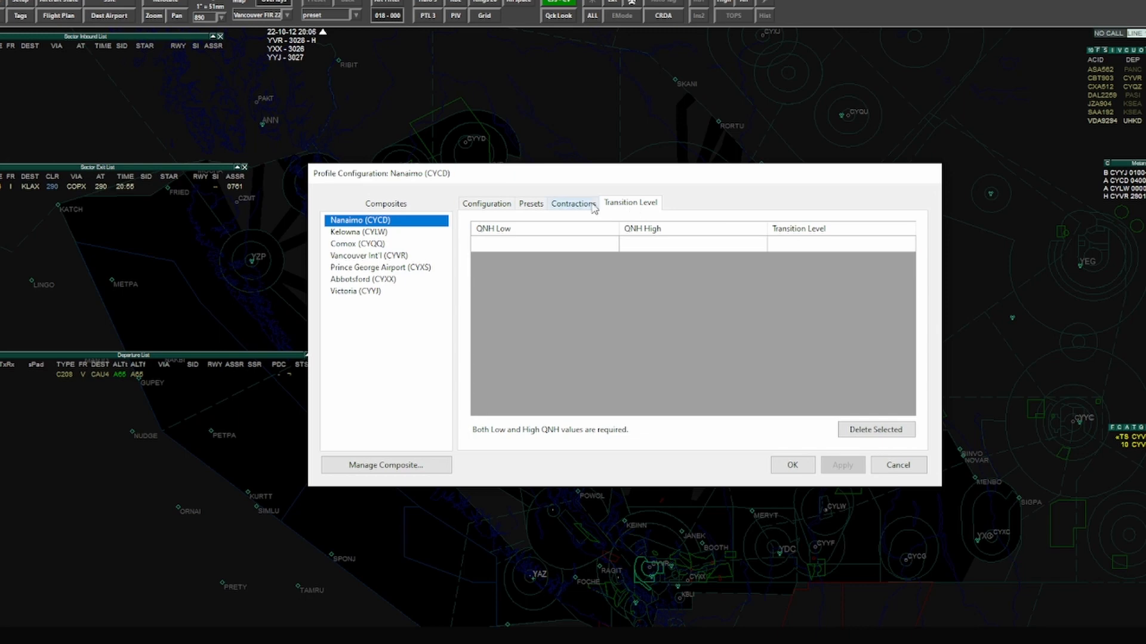
pyautogui.click(531, 205)
pyautogui.click(487, 204)
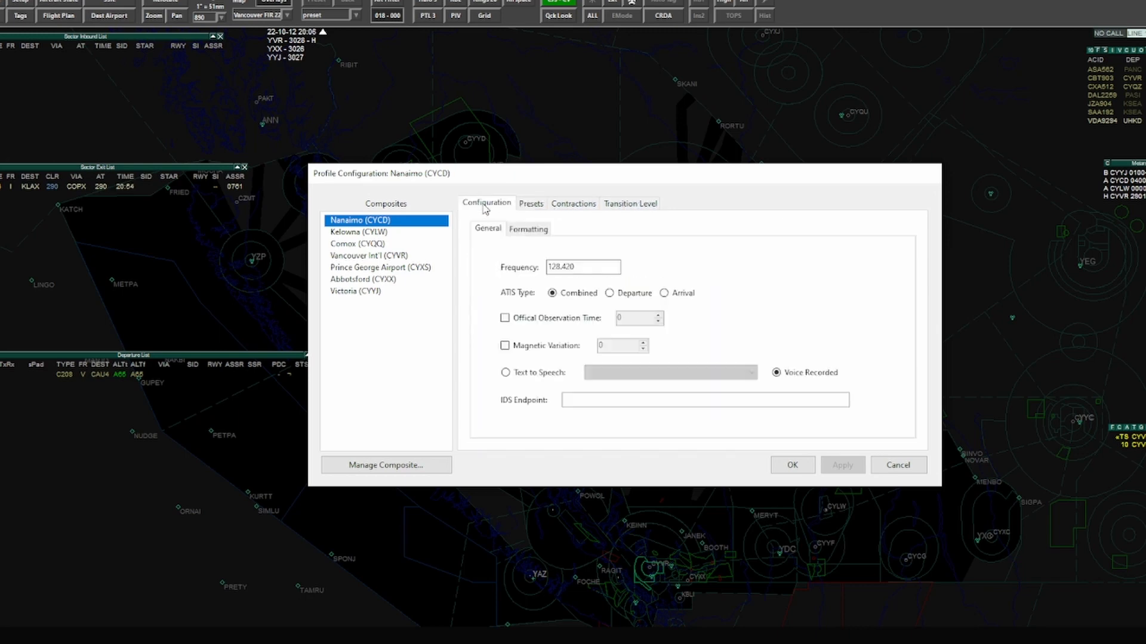
pyautogui.click(792, 465)
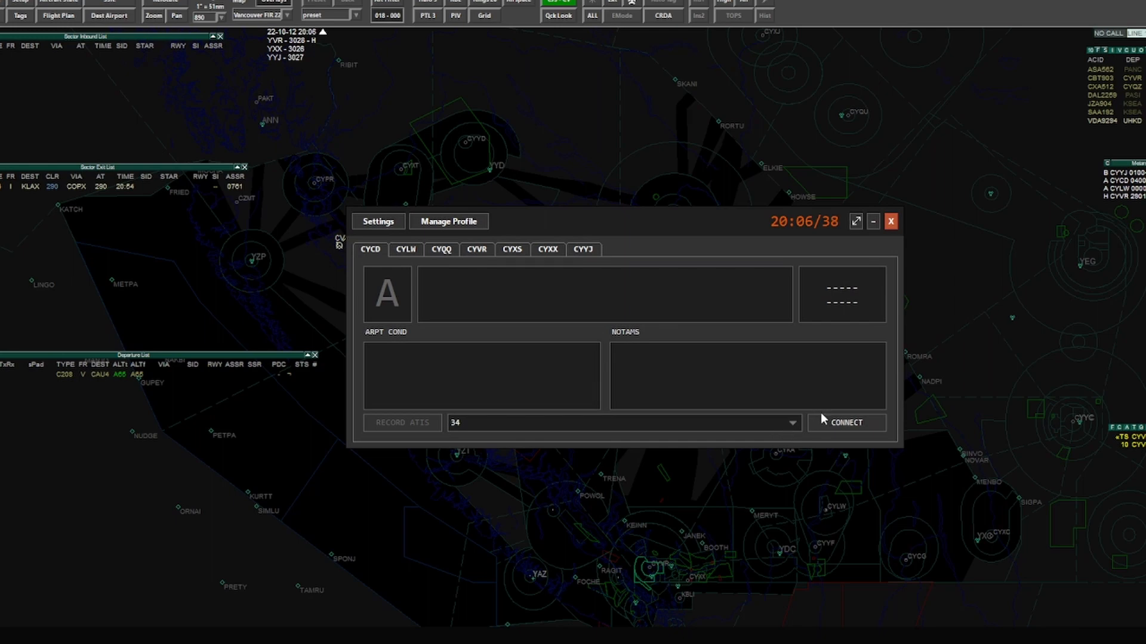
# Step: Enter "RUNWAY 34 IN USE" as the CYCD airport conditions, save the text and connect the ATIS
pyautogui.click(499, 359)
pyautogui.write('RUNWAY')
pyautogui.write('34 IN USE')
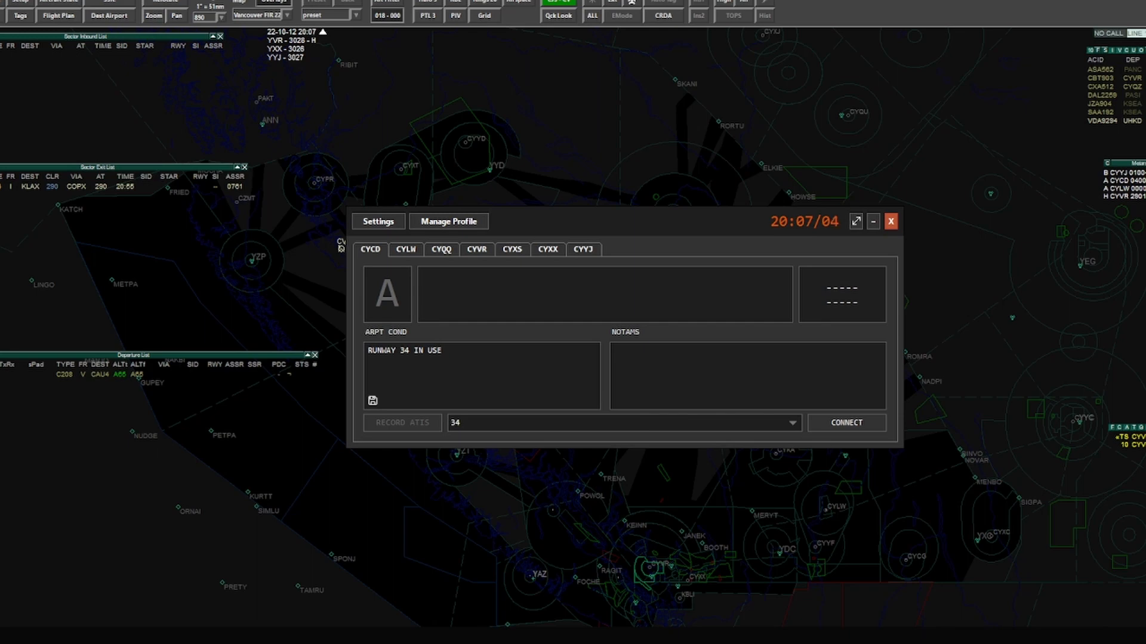
pyautogui.click(372, 402)
pyautogui.click(840, 423)
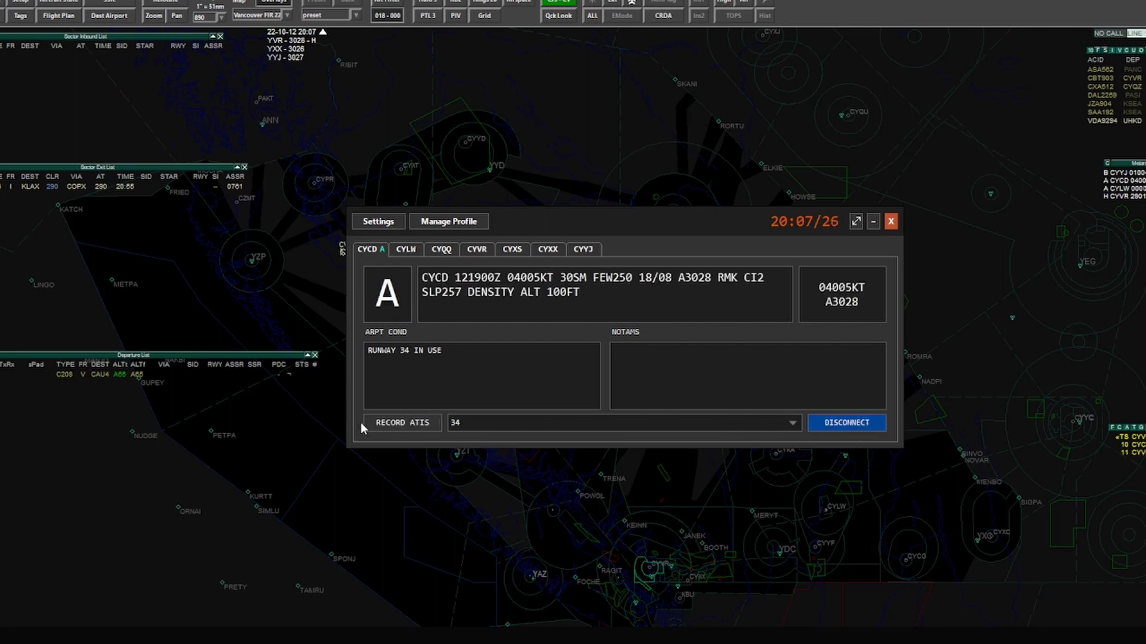
# Step: Open the CYCD ATIS recording dialog and set the listen device to Headphones (Realtek(R) Audio)
pyautogui.click(402, 425)
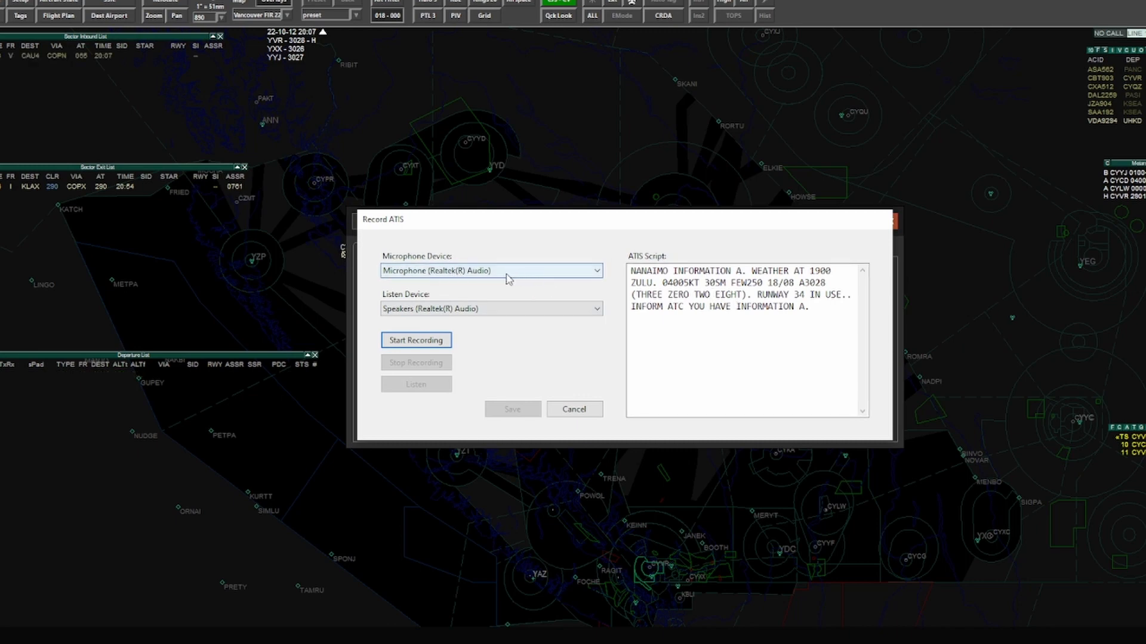
pyautogui.click(421, 273)
pyautogui.click(420, 278)
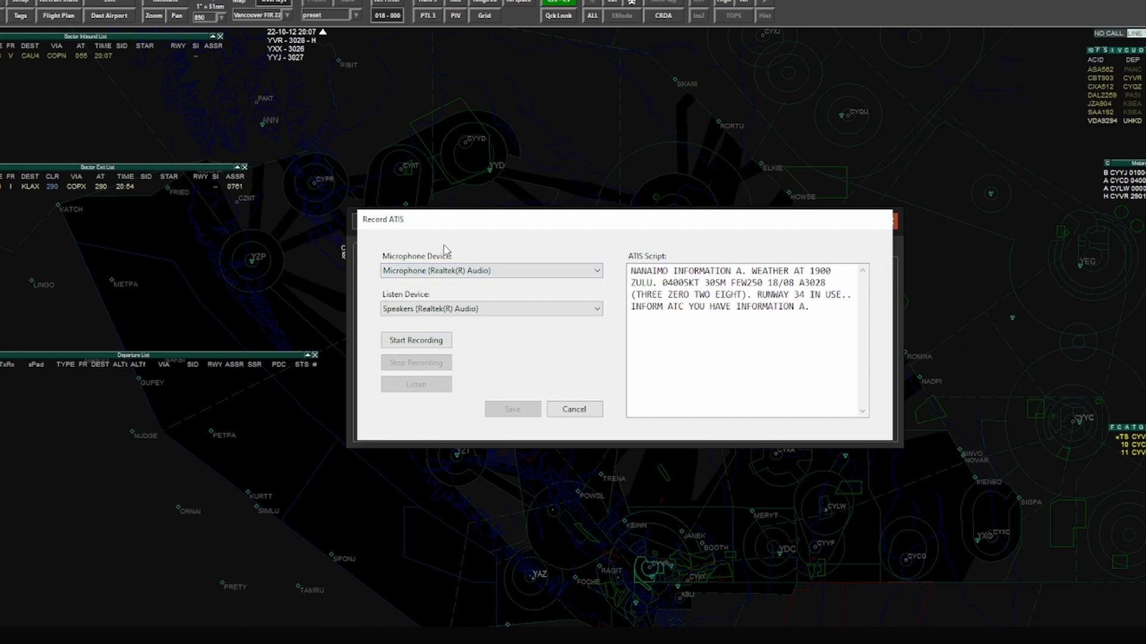
pyautogui.click(435, 309)
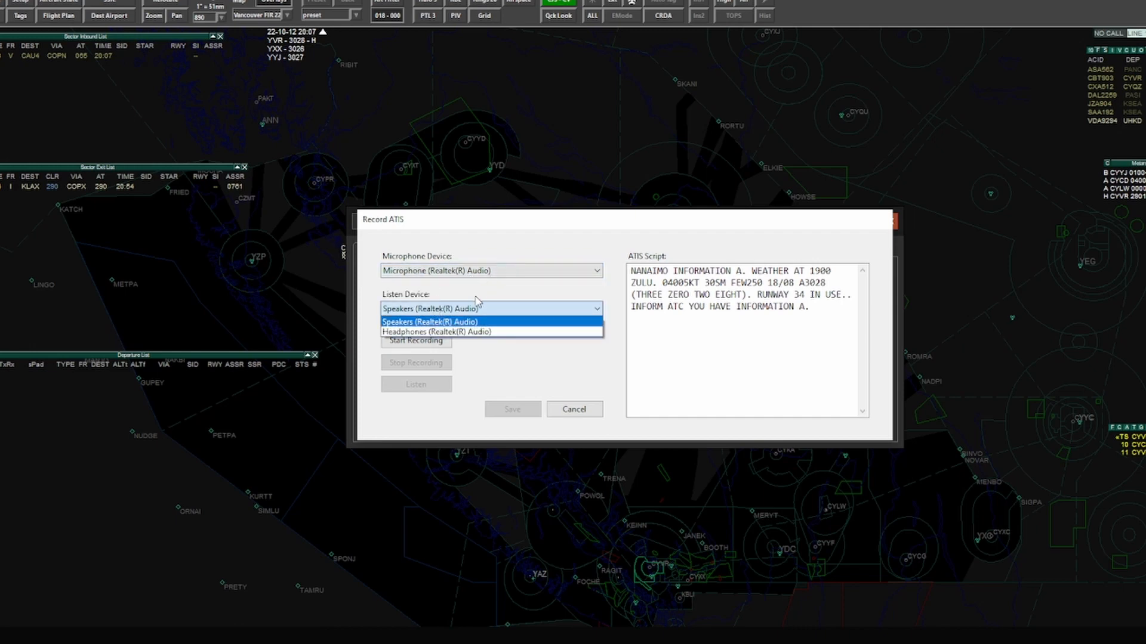
pyautogui.click(464, 332)
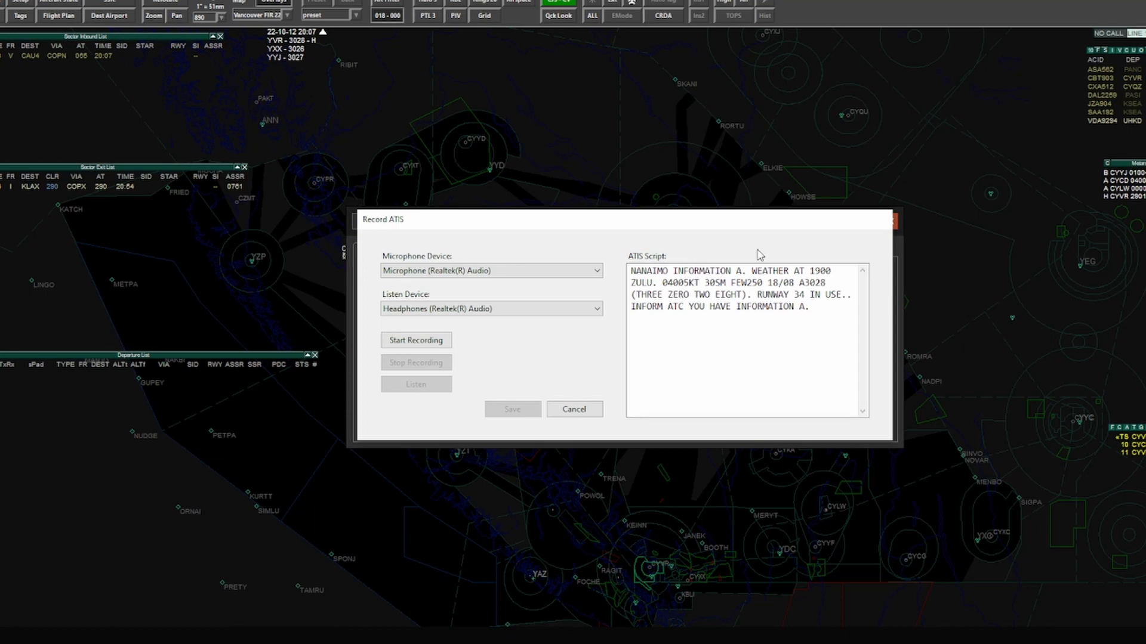
# Step: Close the recording dialog and remove the period after [ARPT_COND] in the ATIS template of Nanaimo's preset 34
pyautogui.click(851, 297)
pyautogui.doubleClick(790, 297)
pyautogui.click(815, 296)
pyautogui.click(582, 409)
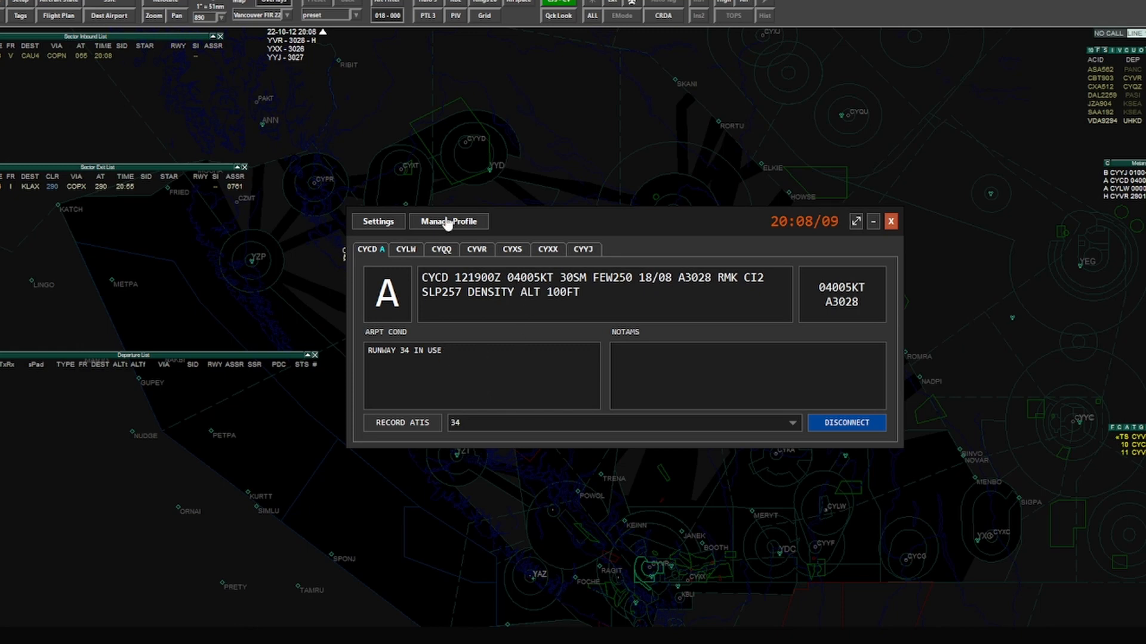
pyautogui.click(446, 221)
pyautogui.click(532, 206)
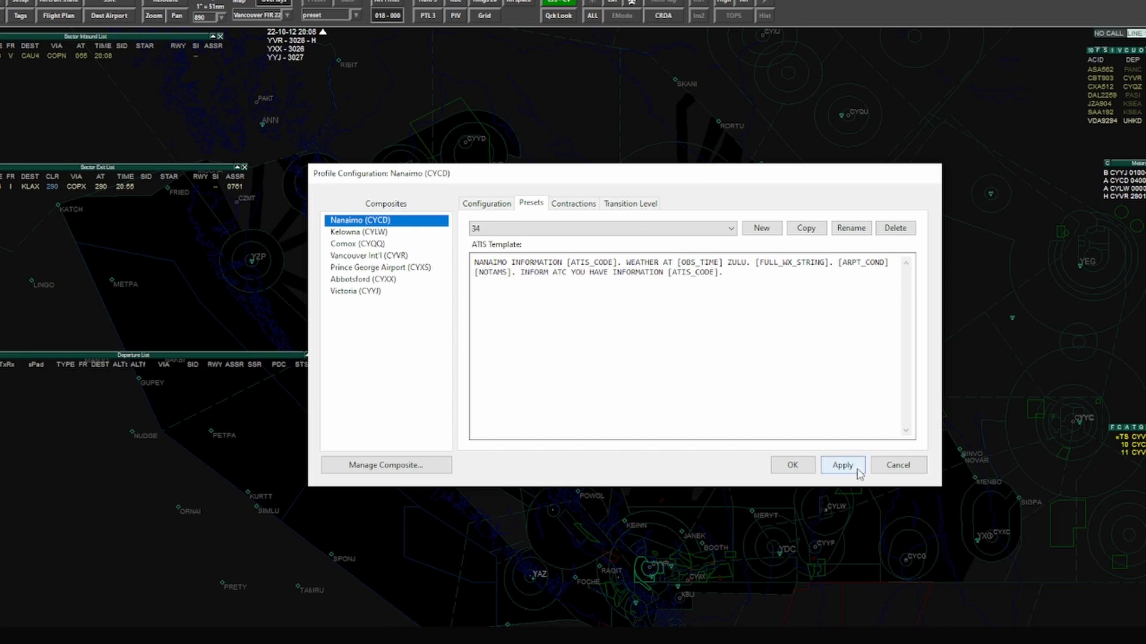
pyautogui.click(797, 469)
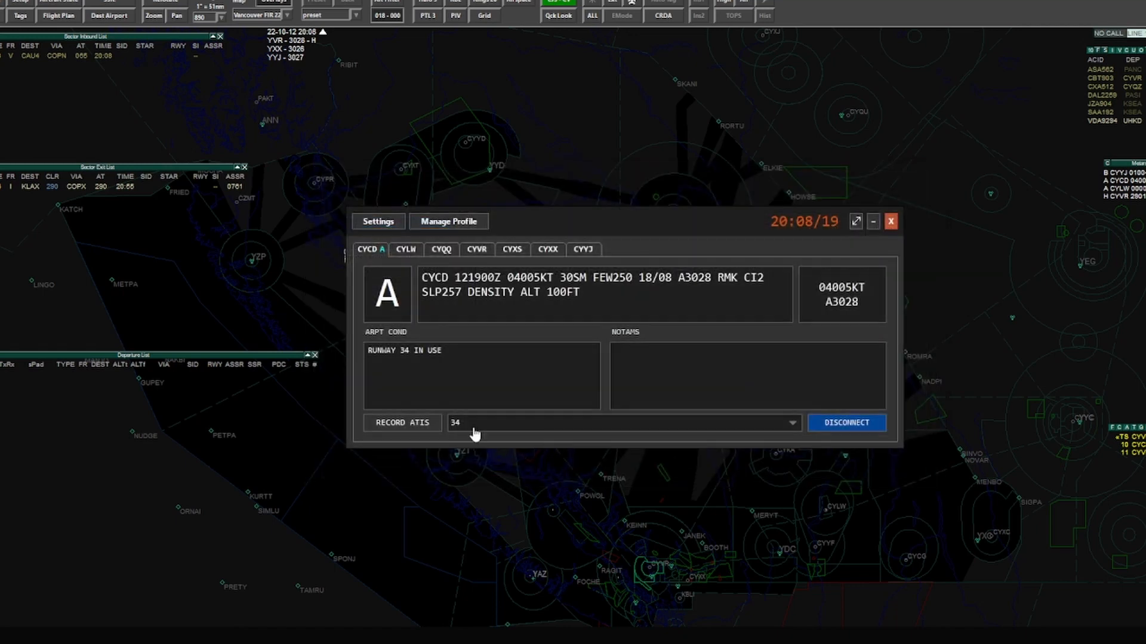
pyautogui.click(387, 425)
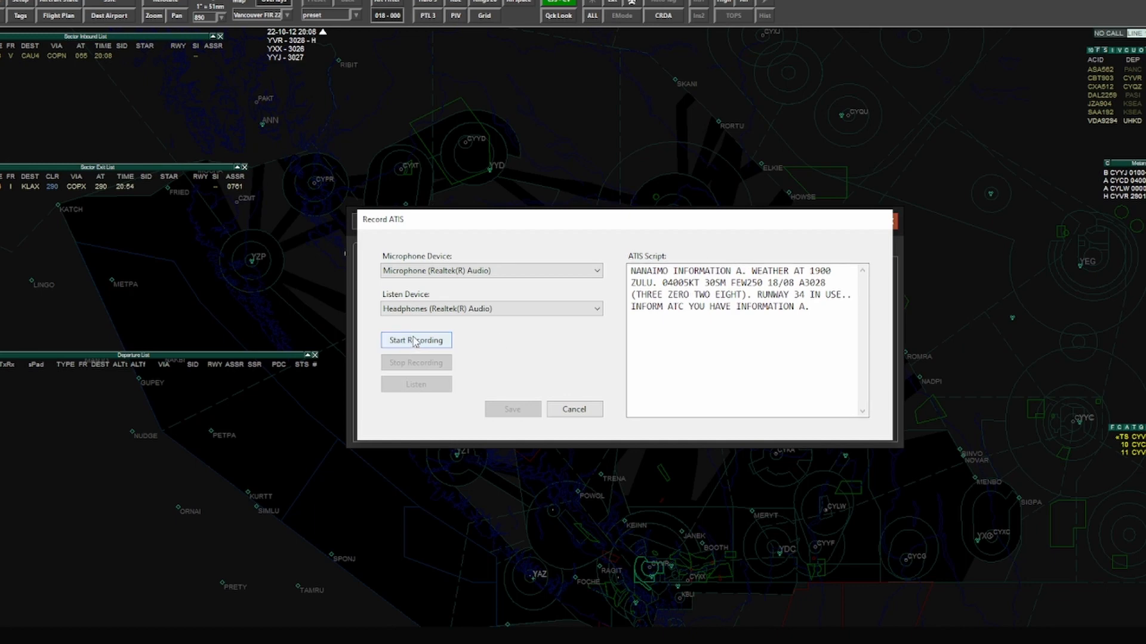
pyautogui.click(416, 341)
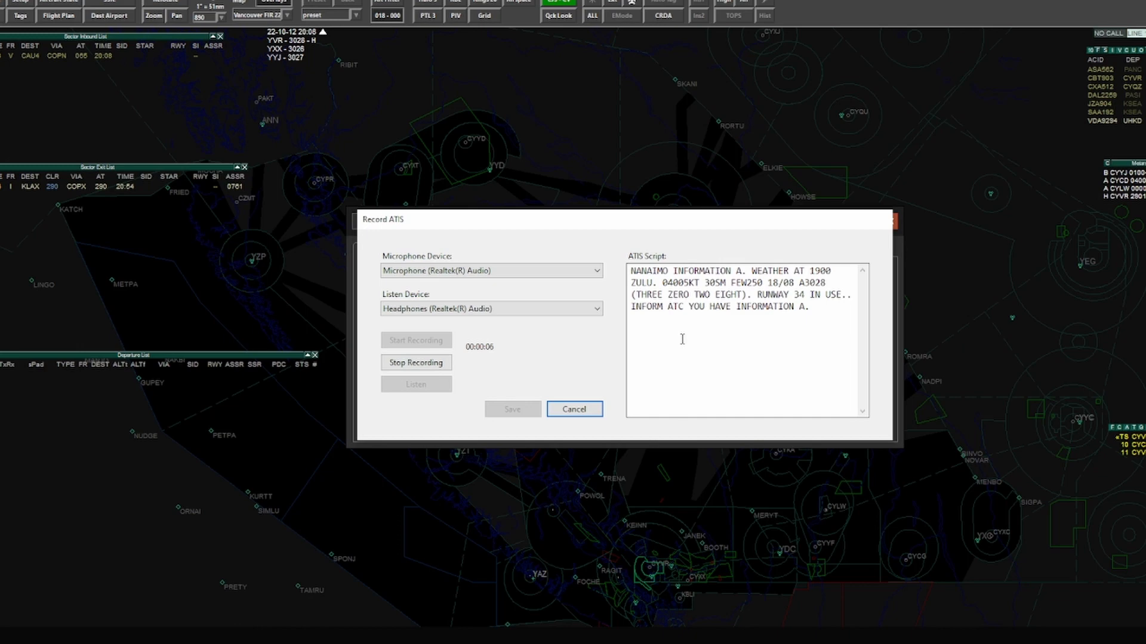
pyautogui.click(576, 407)
pyautogui.click(618, 366)
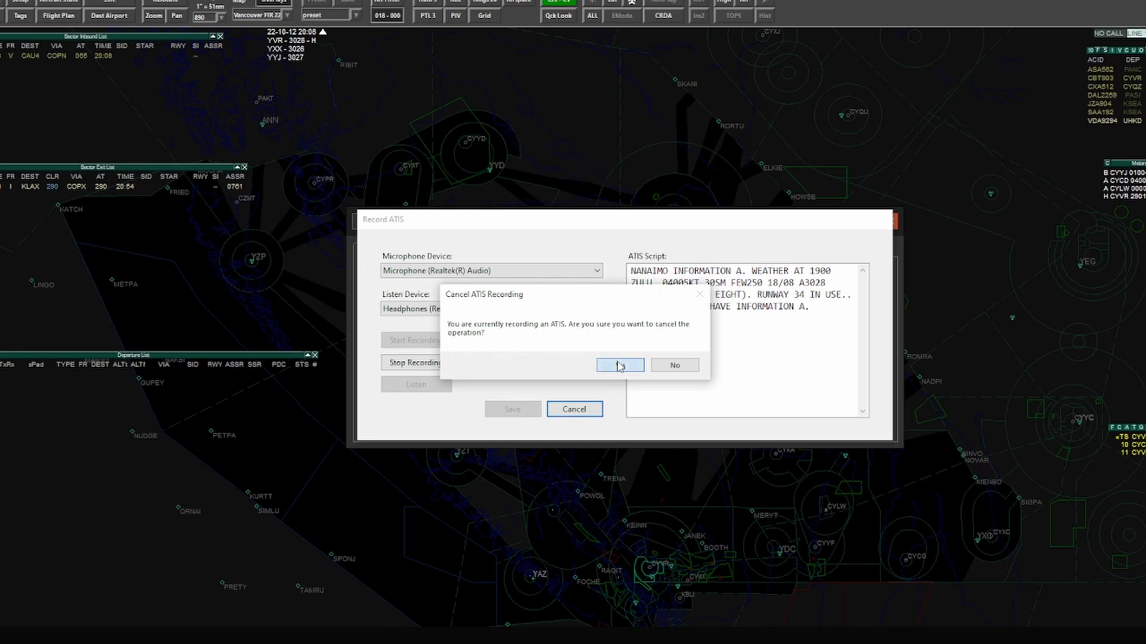
# Step: Enable magnetic variation for the Nanaimo (CYCD) composite, set it to -20 and apply the configuration
pyautogui.click(440, 224)
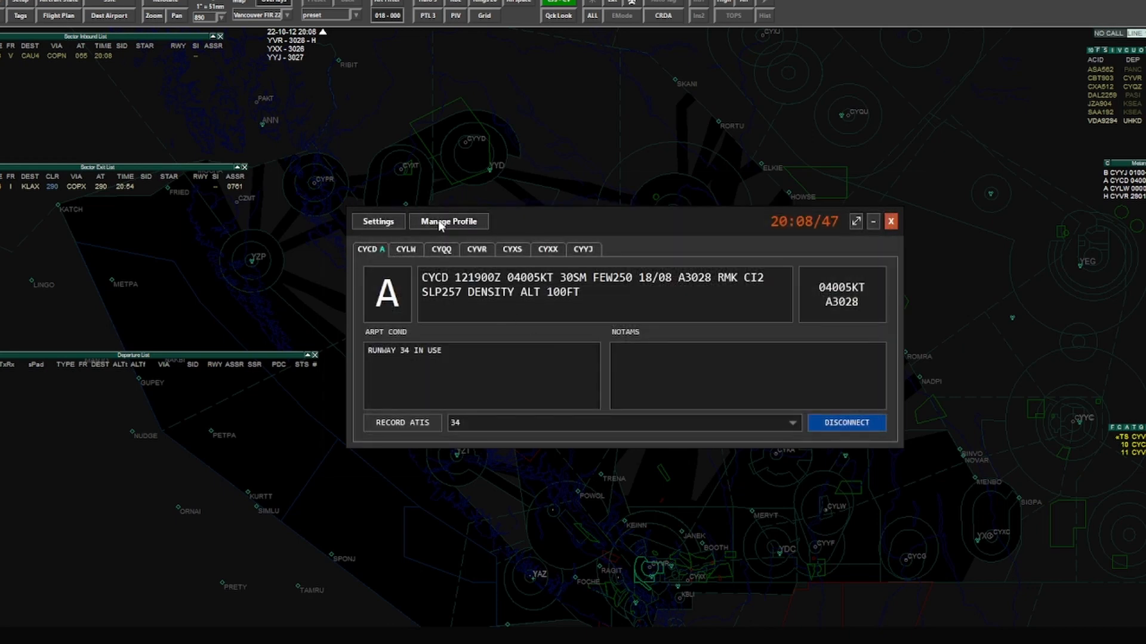
pyautogui.click(570, 347)
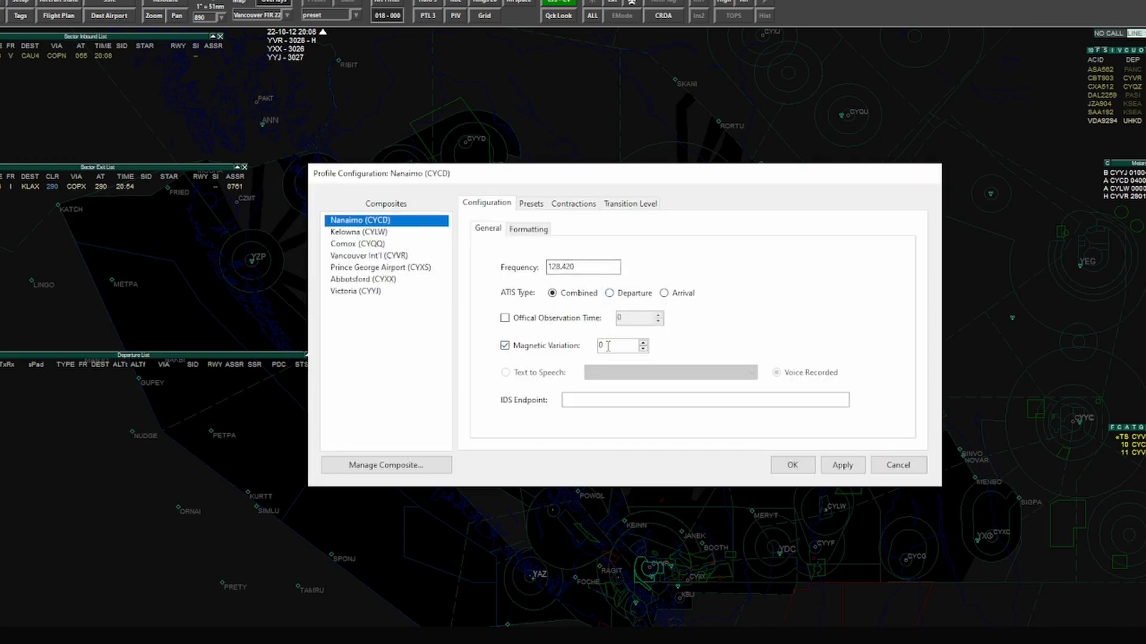
pyautogui.moveTo(607, 347); pyautogui.dragTo(592, 348)
pyautogui.write('-20')
pyautogui.click(840, 466)
pyautogui.click(793, 465)
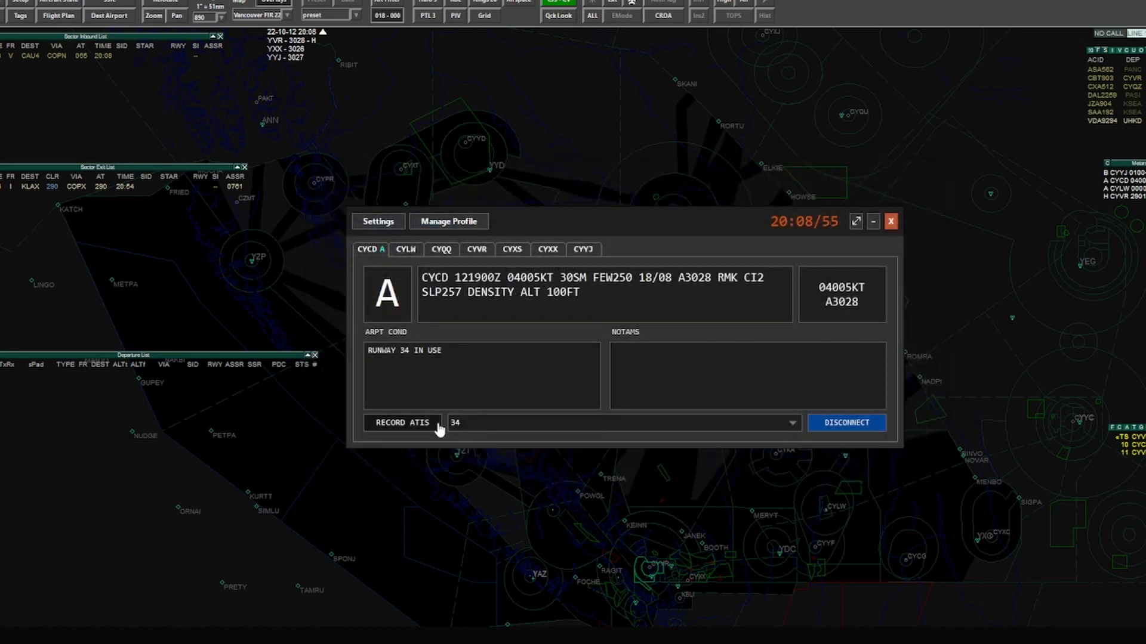
pyautogui.click(437, 422)
pyautogui.click(427, 340)
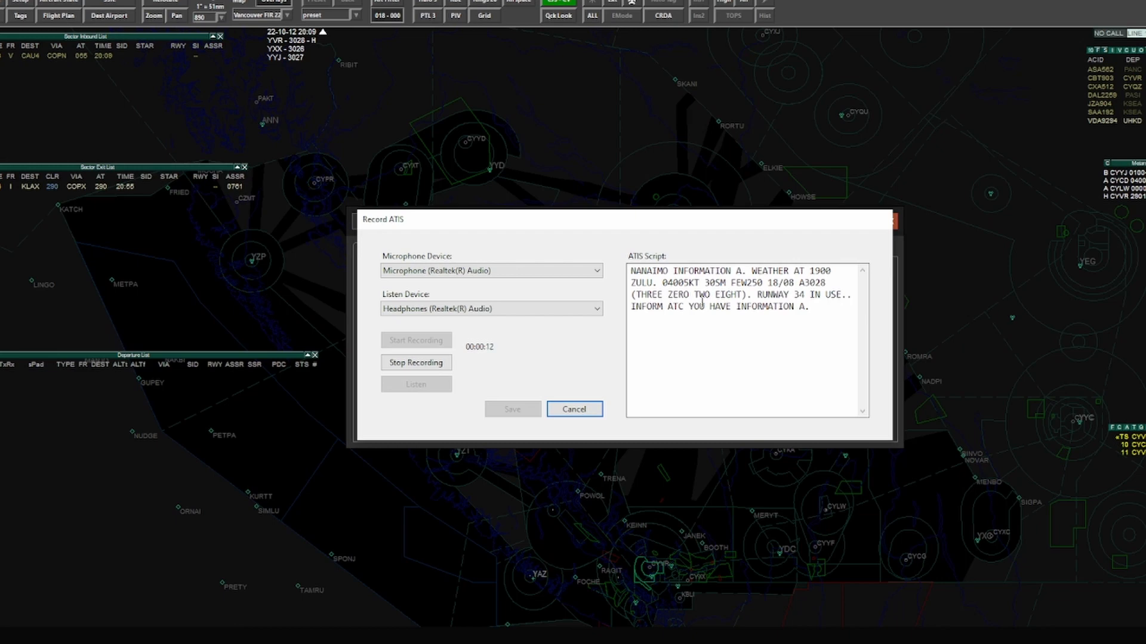
pyautogui.click(432, 364)
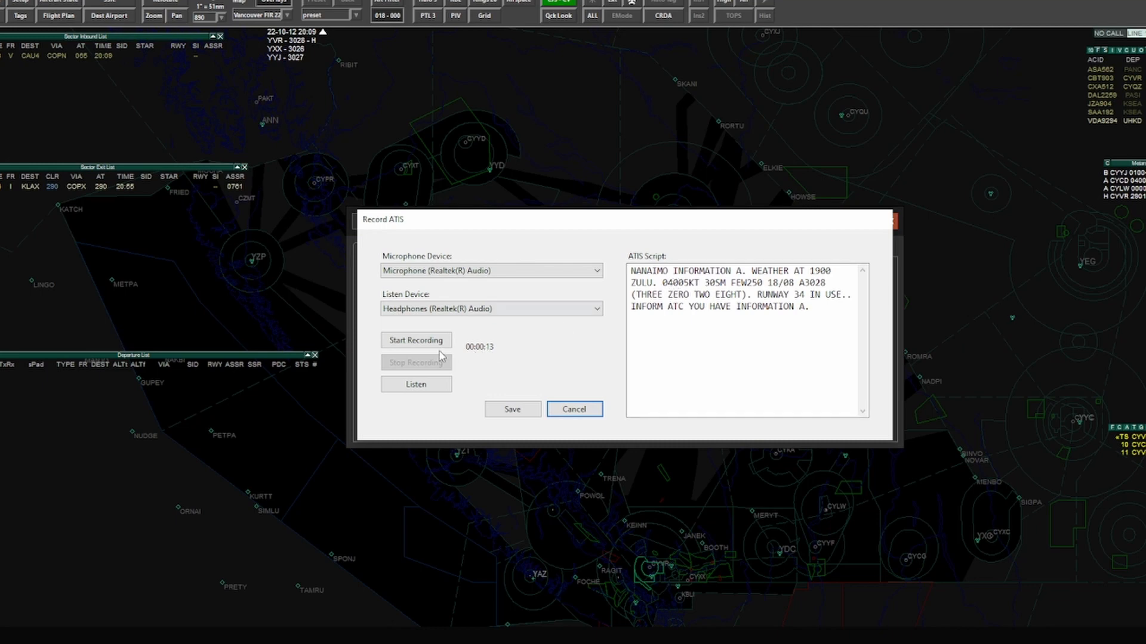
pyautogui.click(599, 407)
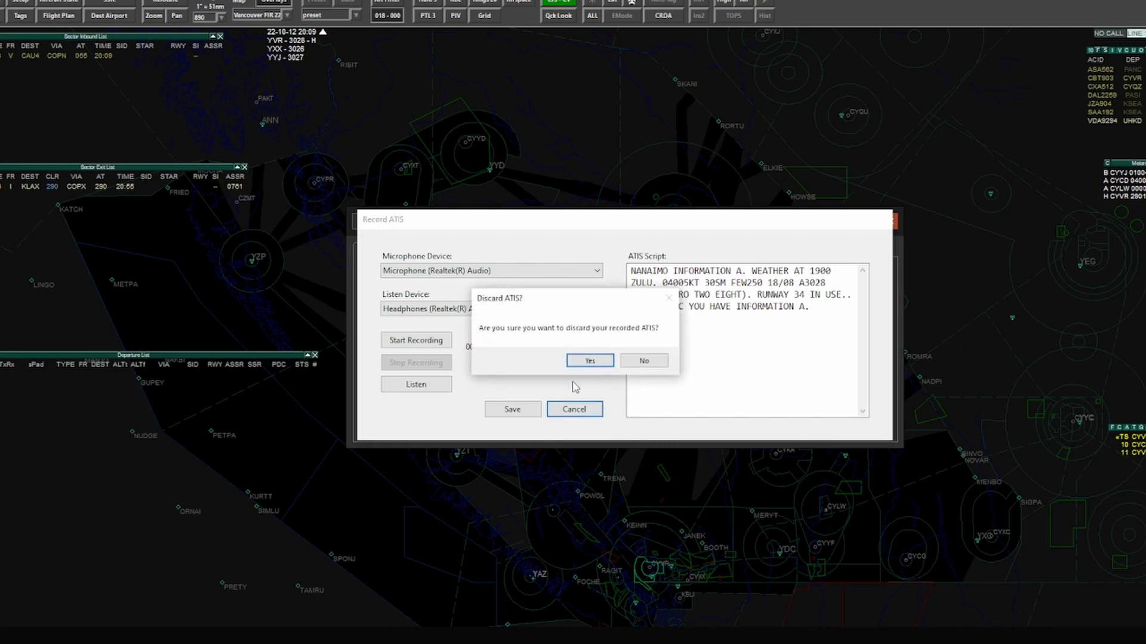
pyautogui.click(589, 361)
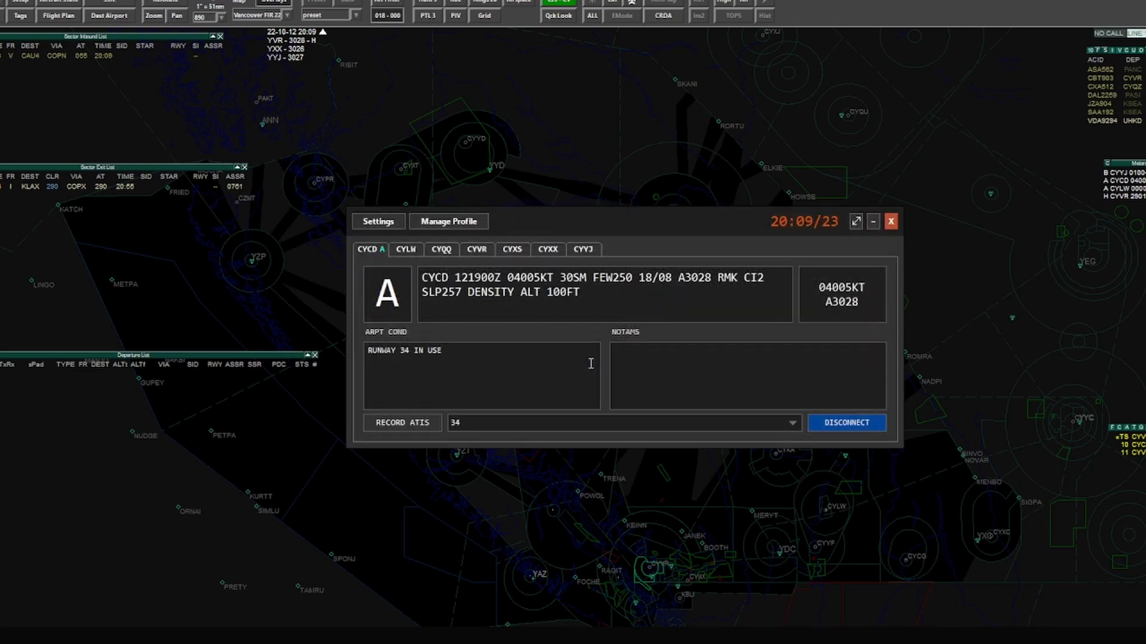
# Step: Reconnect the CYCD ATIS to refresh its script and make a voice recording of the updated text
pyautogui.click(854, 424)
pyautogui.click(420, 423)
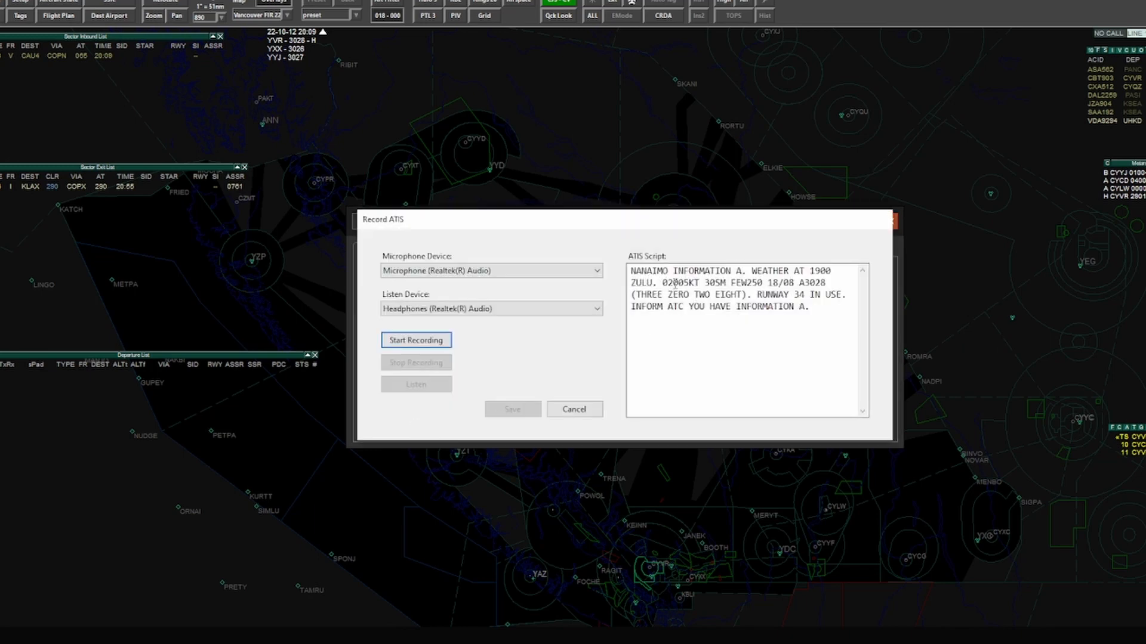
pyautogui.click(432, 347)
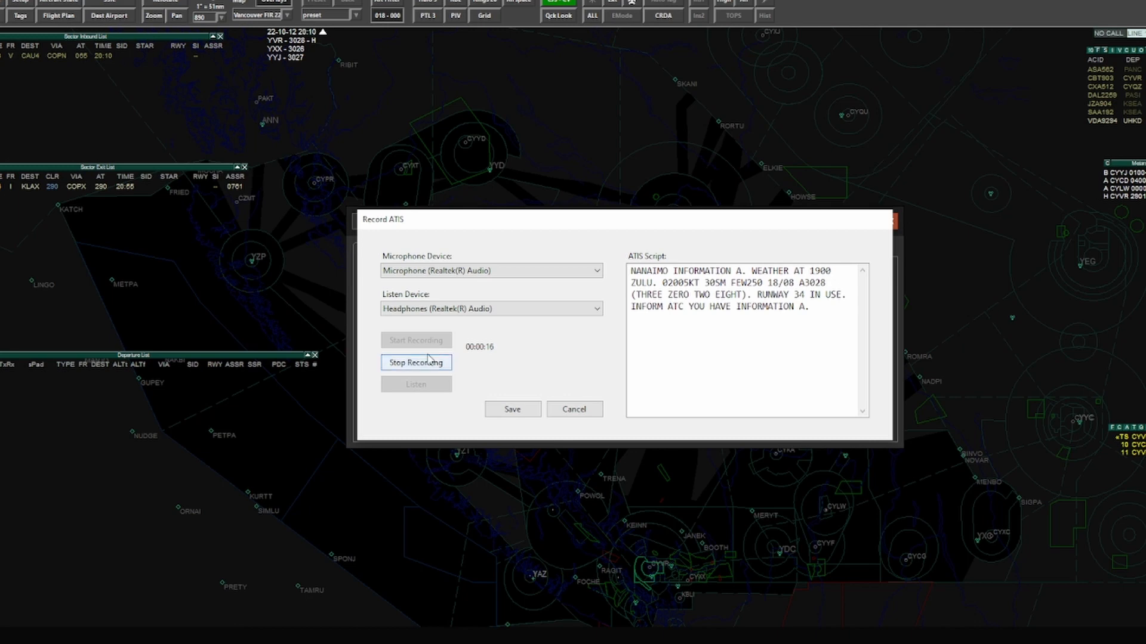
pyautogui.click(427, 363)
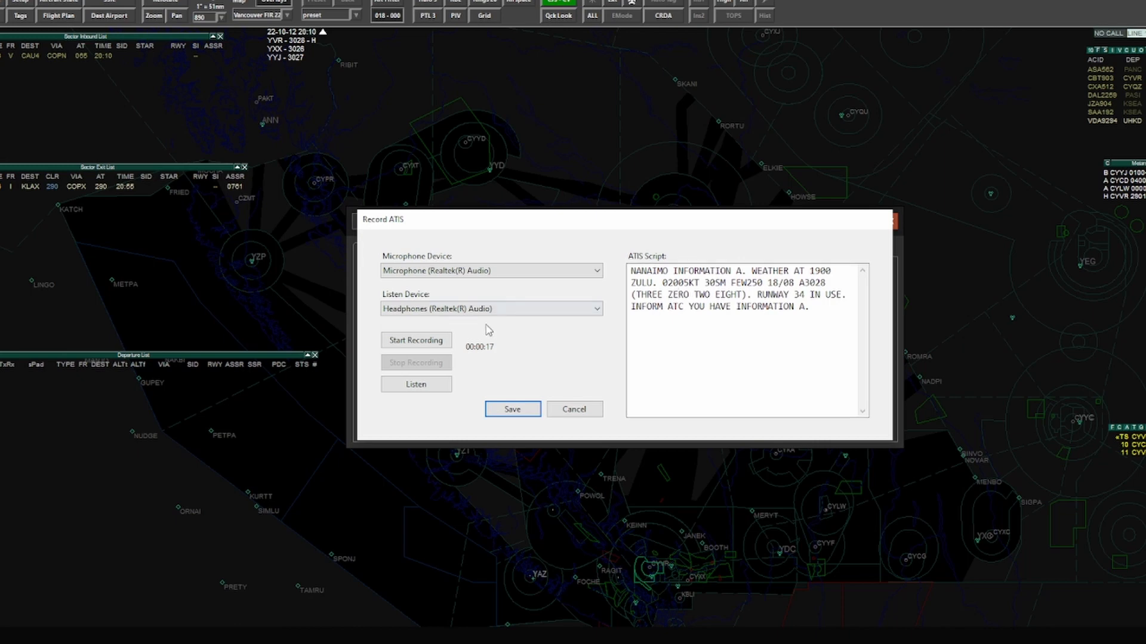
# Step: Play back the recorded CYCD ATIS message, stop the playback and save the recording
pyautogui.click(404, 385)
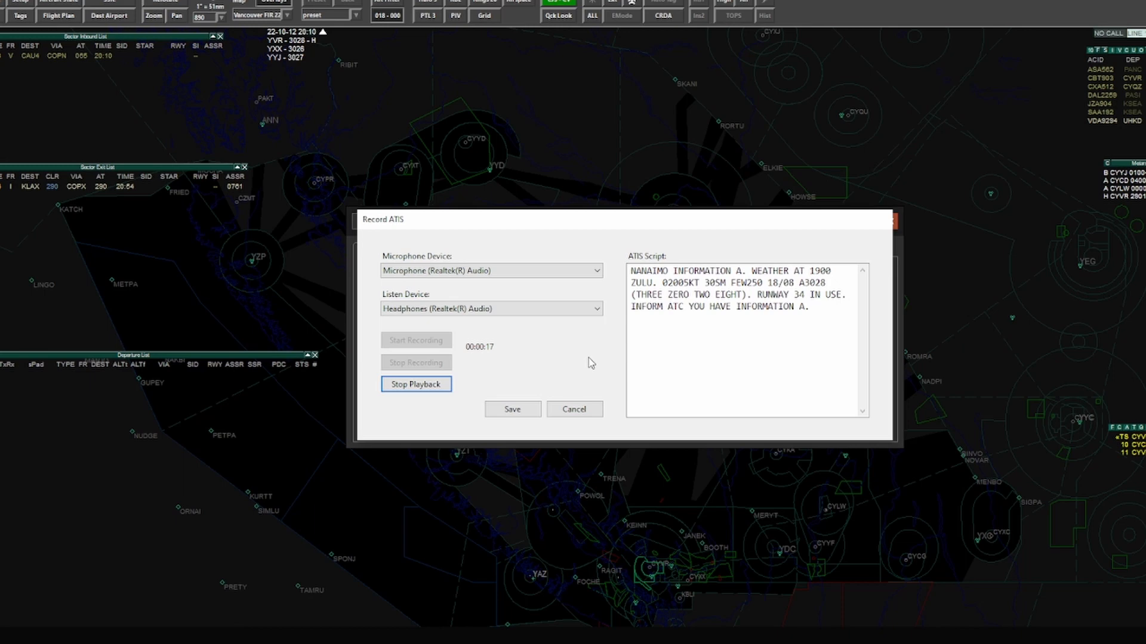
pyautogui.click(441, 385)
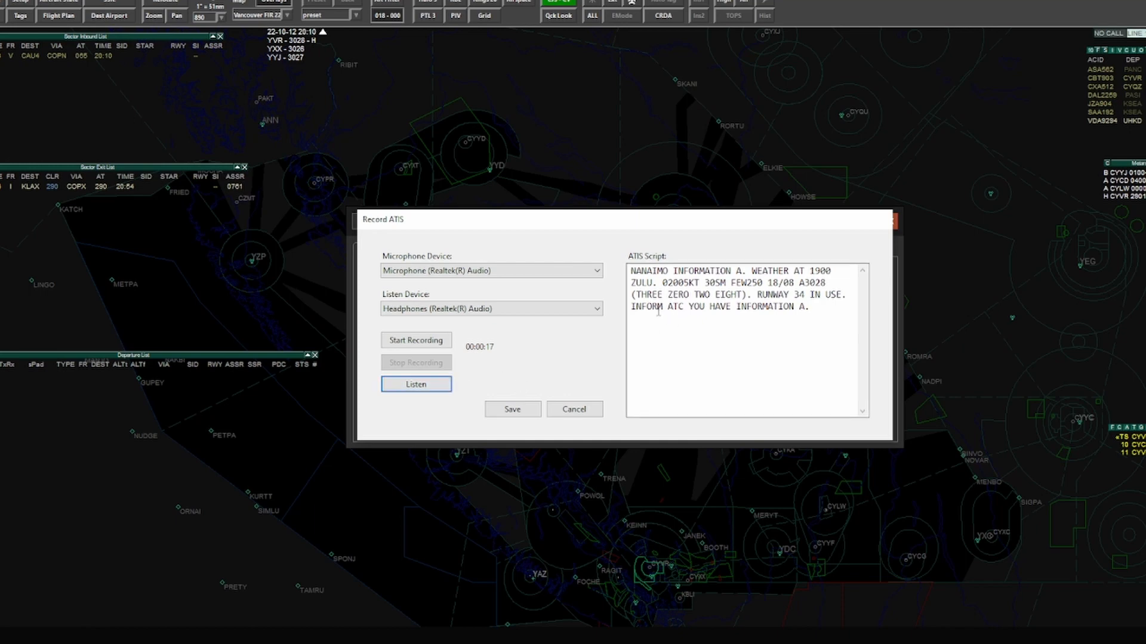
pyautogui.click(513, 409)
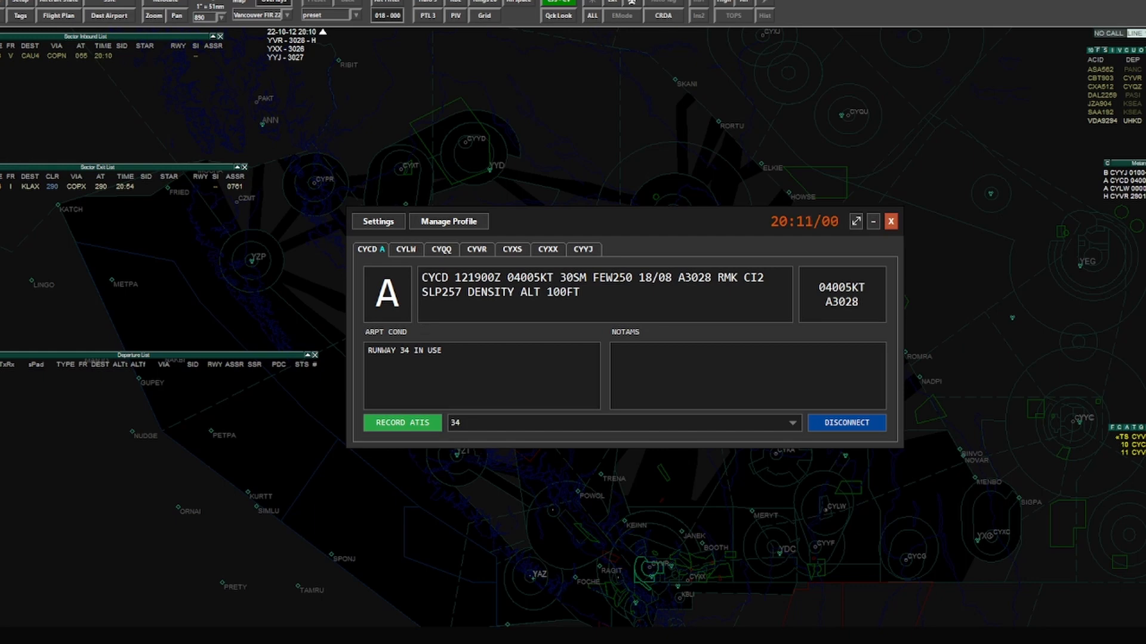
# Step: Switch to Audio For VATSIM, add the callsign CYCD_ATIS and show the second page of stations
pyautogui.click(574, 636)
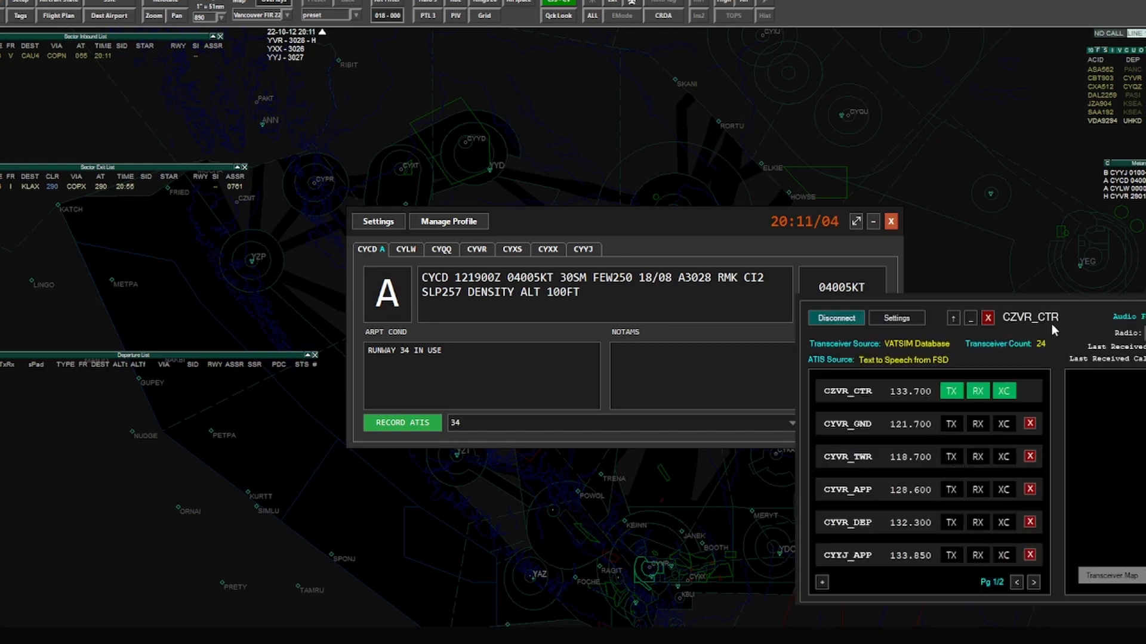
pyautogui.moveTo(1051, 324); pyautogui.dragTo(804, 281)
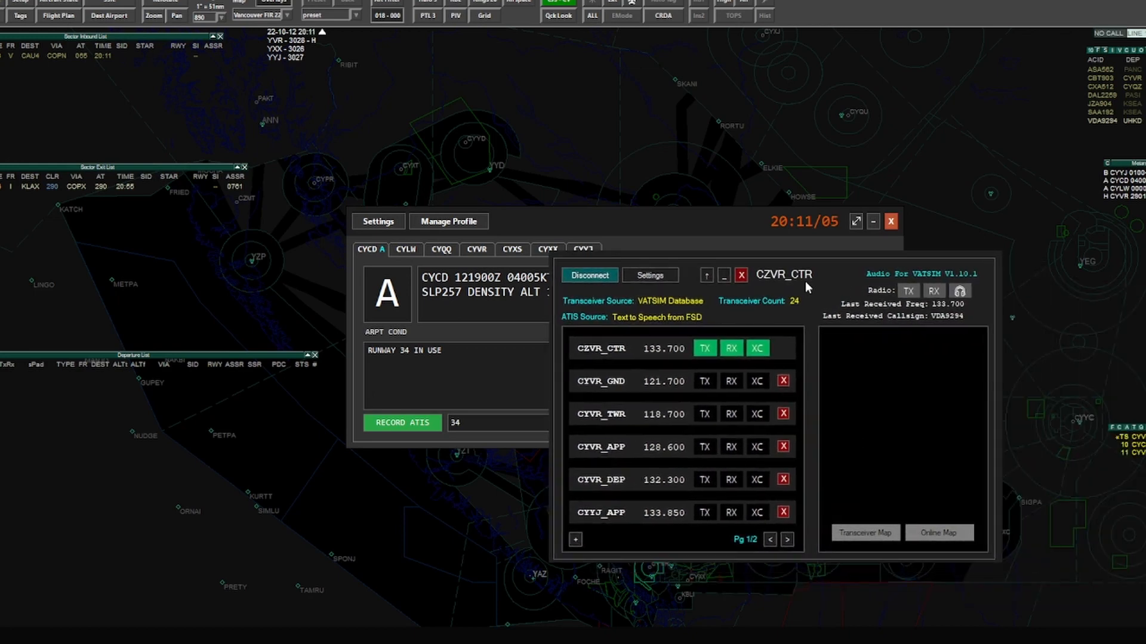
pyautogui.click(576, 540)
pyautogui.write('CYCD_ATIS')
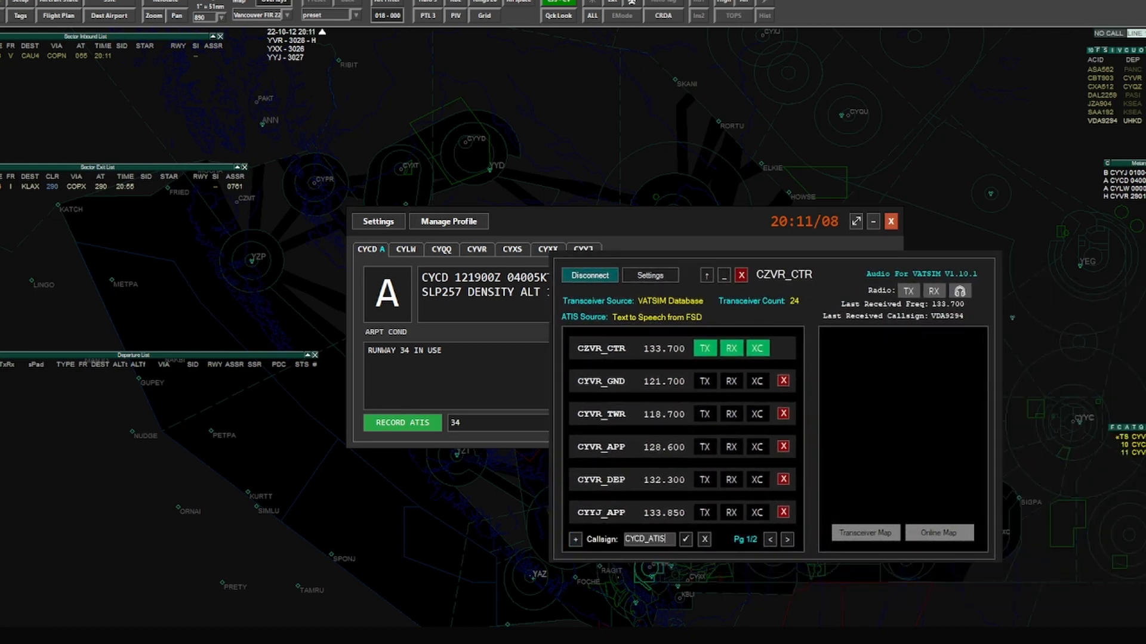
pyautogui.press('Return')
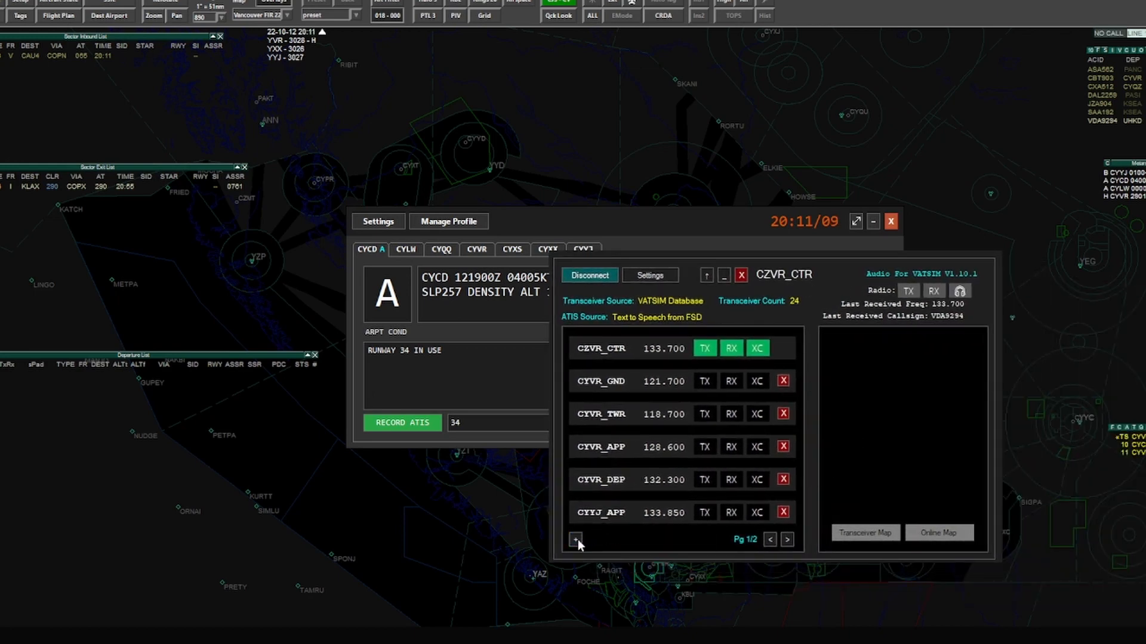
pyautogui.click(787, 540)
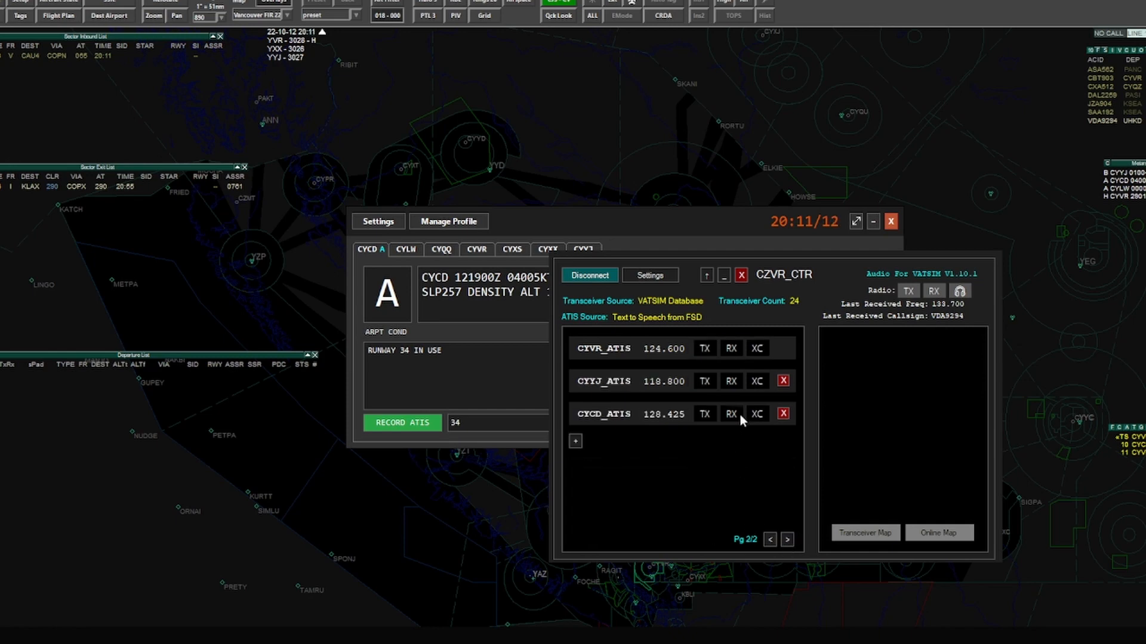
# Step: Receive CYCD_ATIS on 128.425 in Audio For VATSIM to listen to the broadcast
pyautogui.click(740, 415)
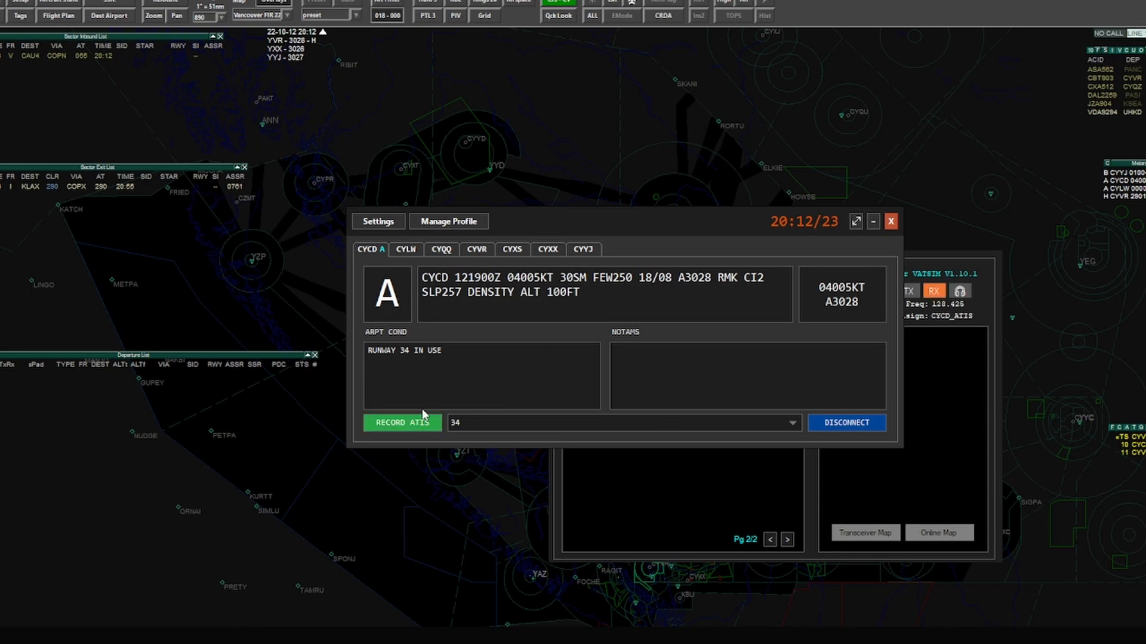
pyautogui.click(594, 484)
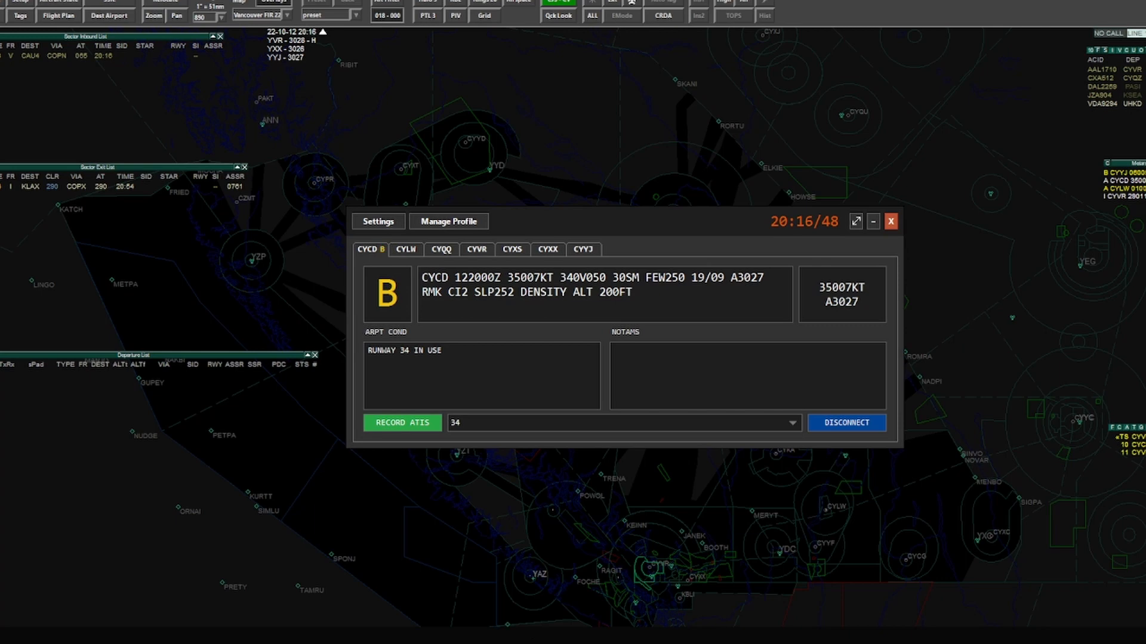
pyautogui.hotkey('alt', 'Tab')
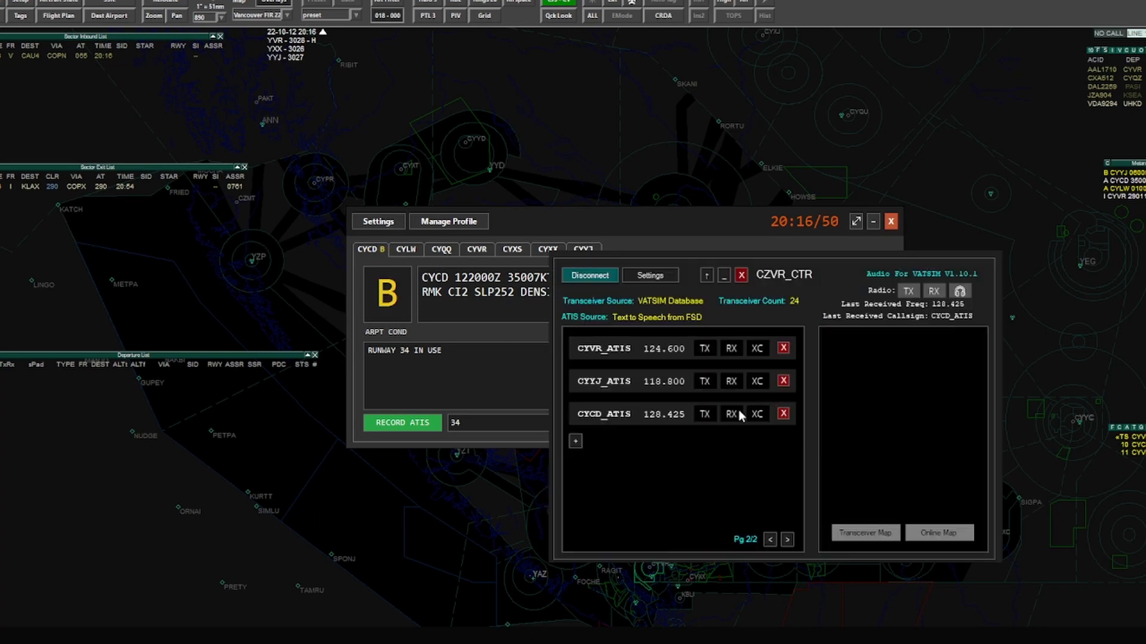
pyautogui.click(738, 412)
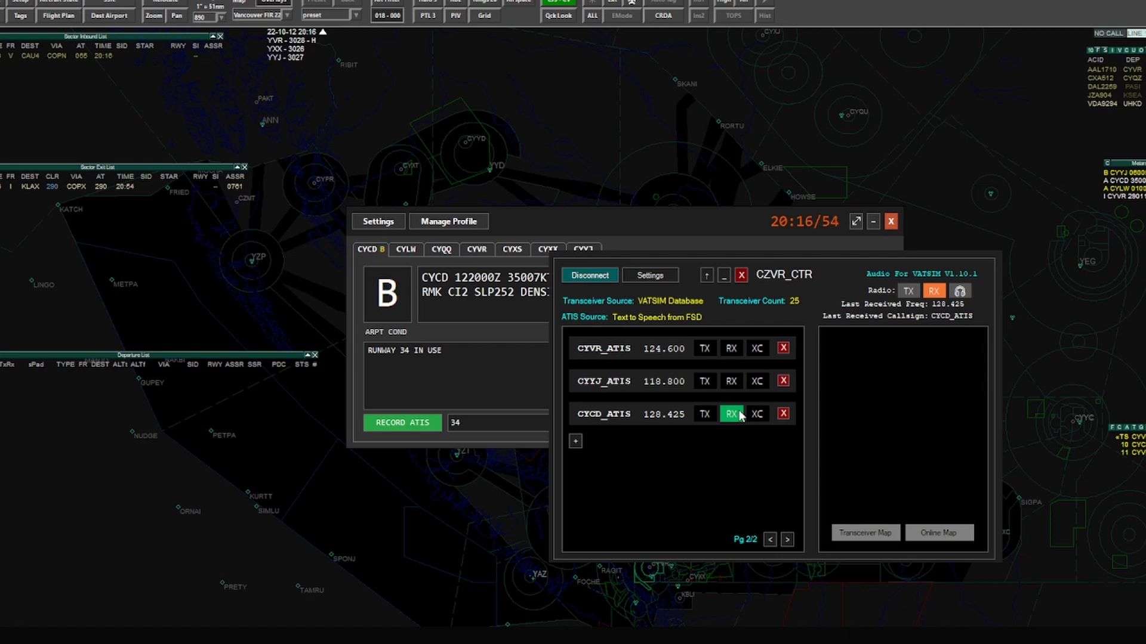
# Step: Return to vATIS, acknowledge the new CYCD ATIS letter B and check its script in the recording dialog
pyautogui.click(500, 338)
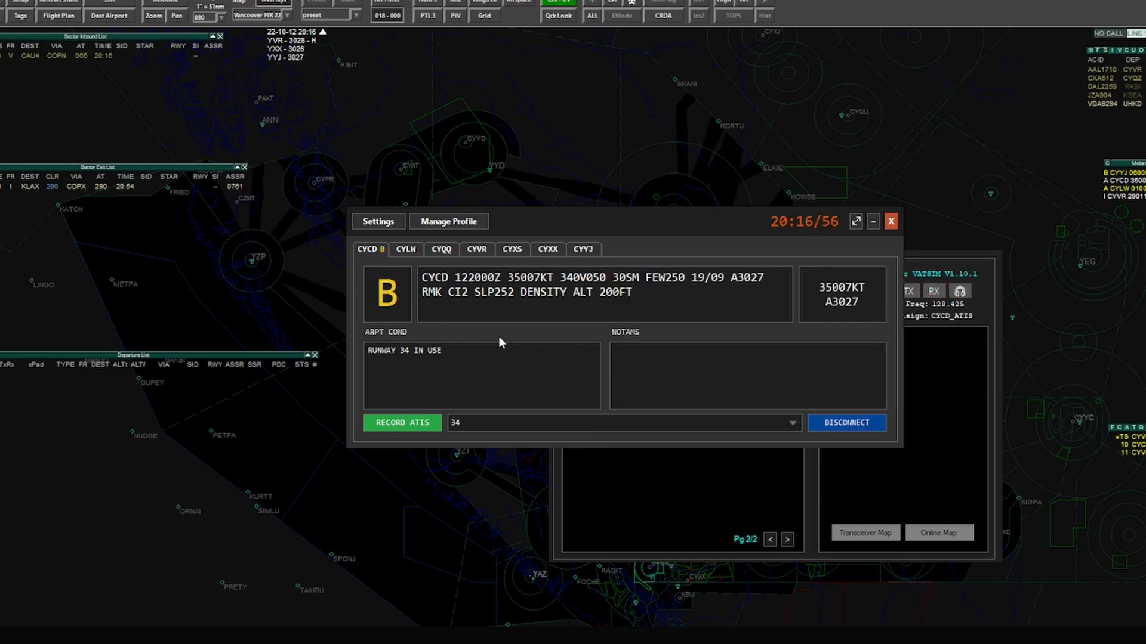
pyautogui.click(388, 280)
pyautogui.click(399, 428)
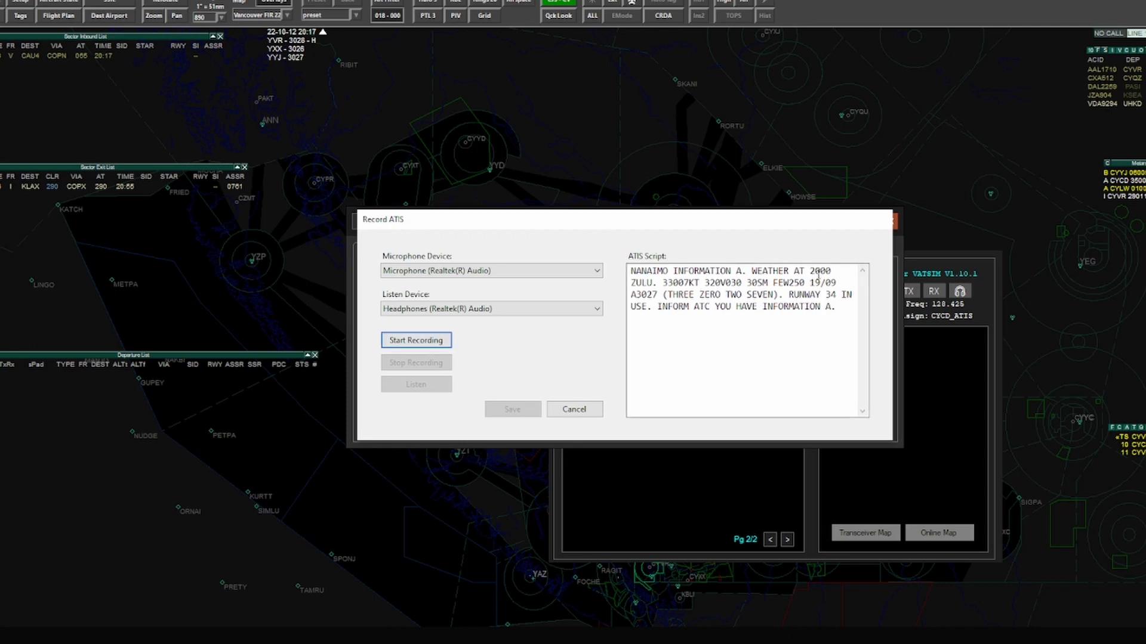
pyautogui.click(573, 409)
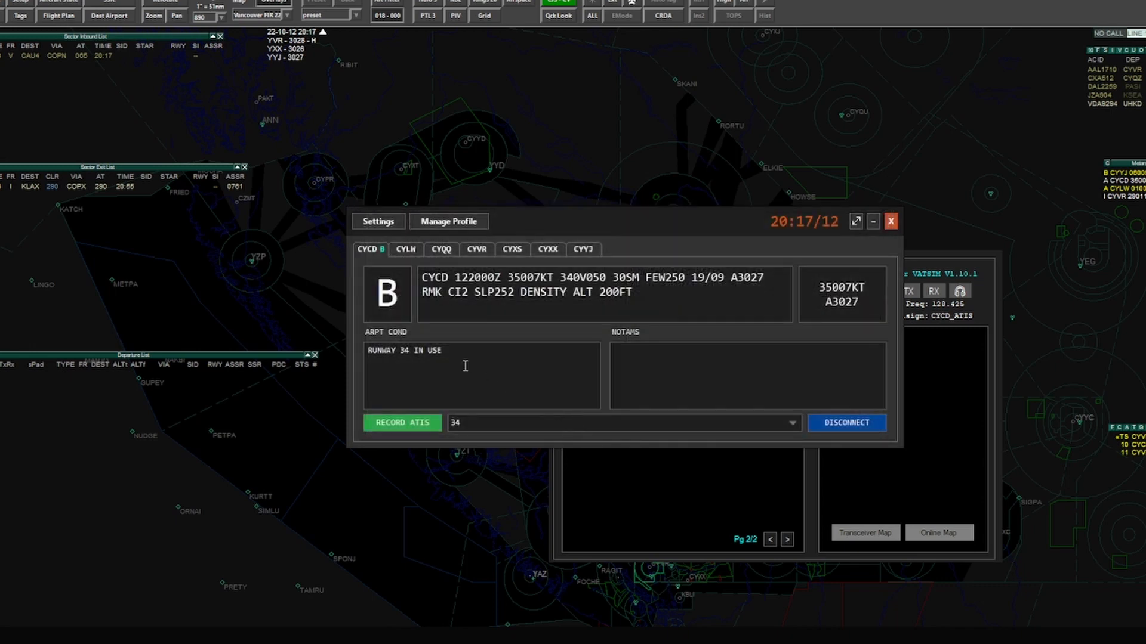
# Step: Voice-record the updated CYCD ATIS script for about 20 seconds, replacing the short first take
pyautogui.click(417, 425)
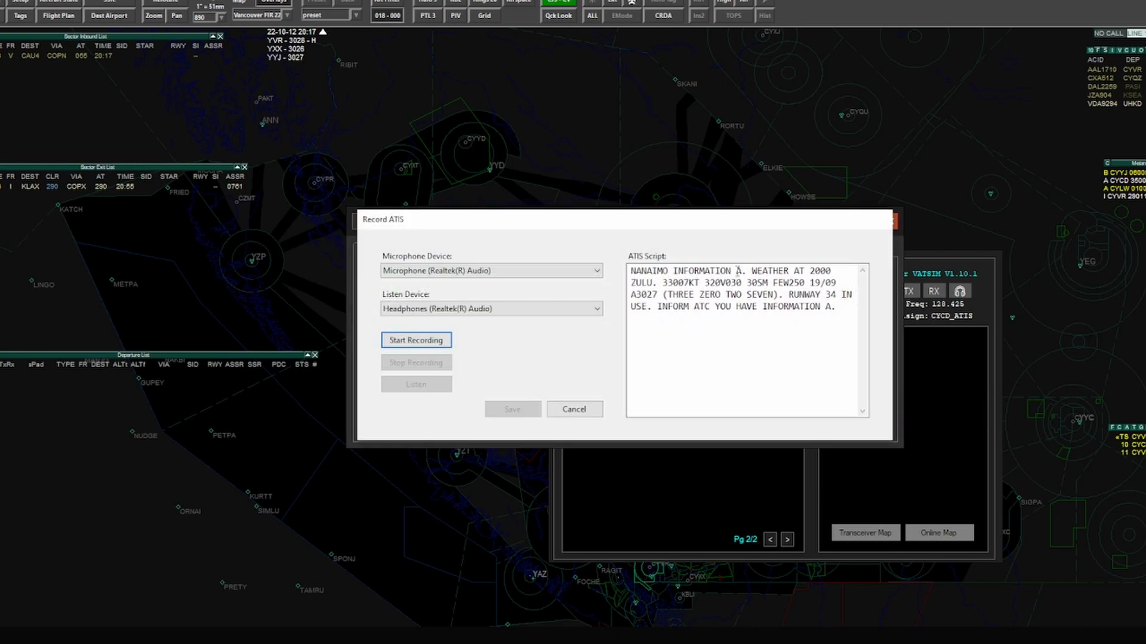
pyautogui.click(418, 340)
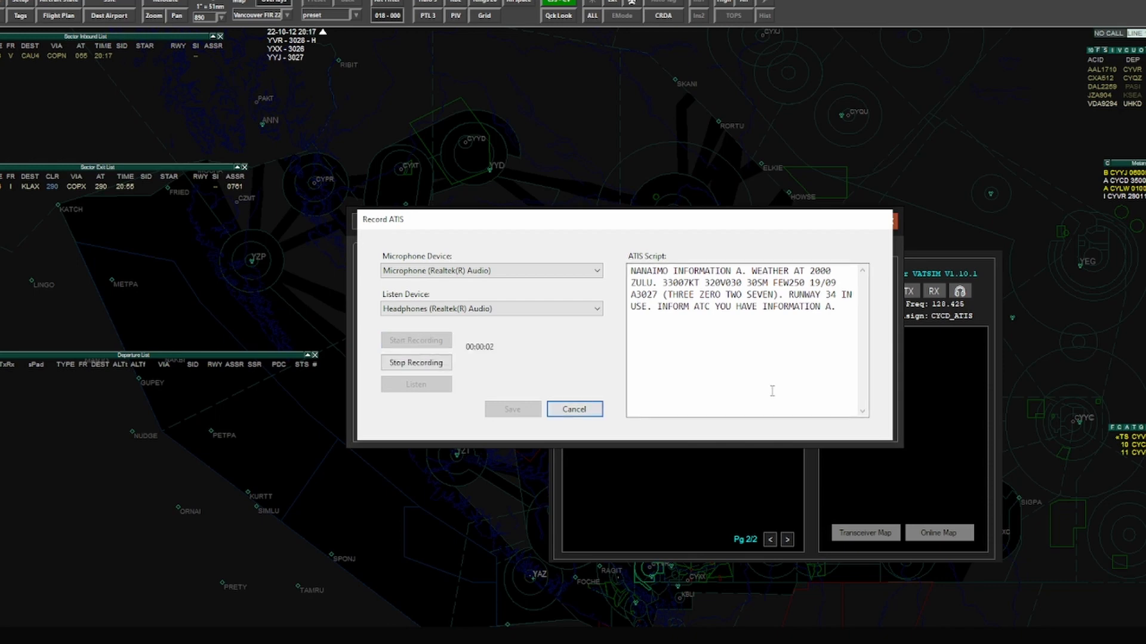
pyautogui.click(433, 366)
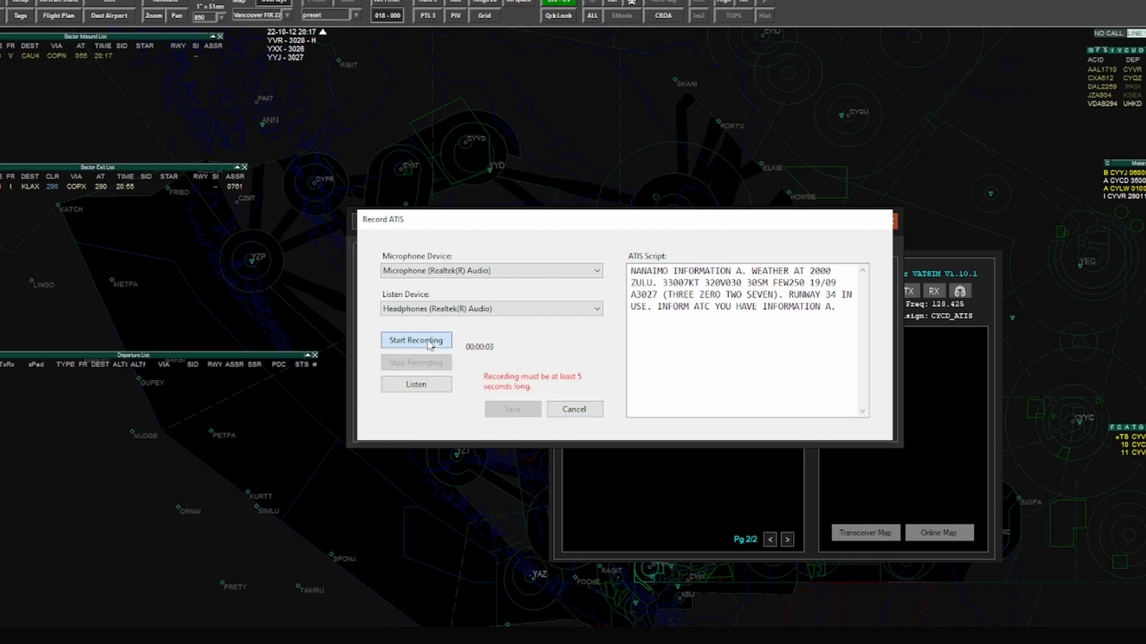
pyautogui.click(427, 341)
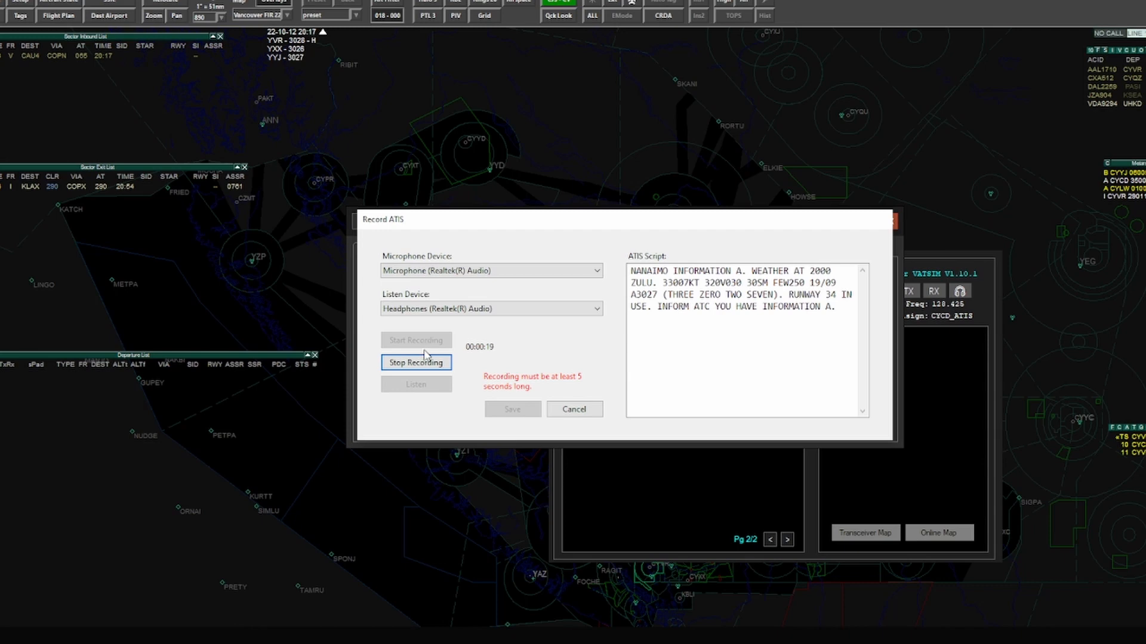
pyautogui.click(428, 362)
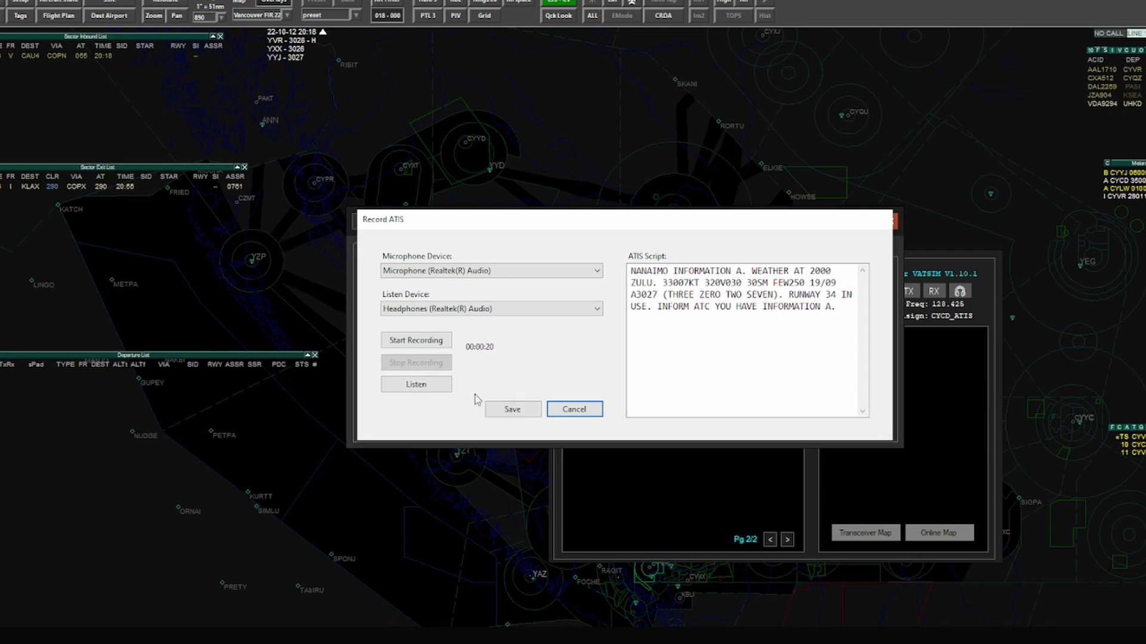
# Step: Play back the new CYCD ATIS take, stop the playback and save the recording
pyautogui.click(450, 388)
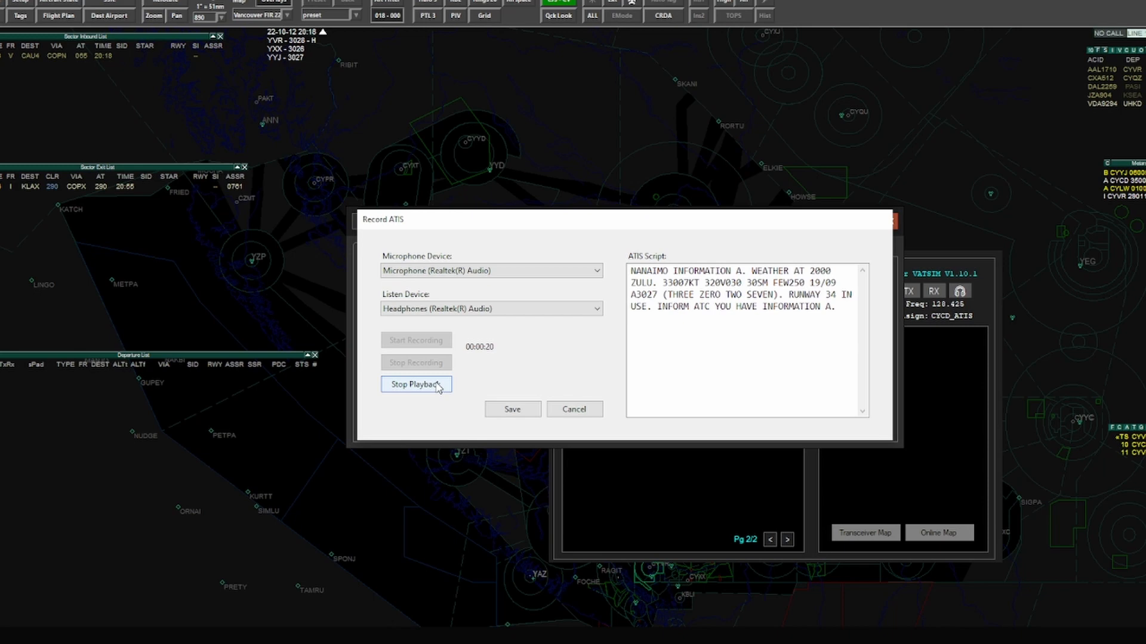
pyautogui.click(437, 385)
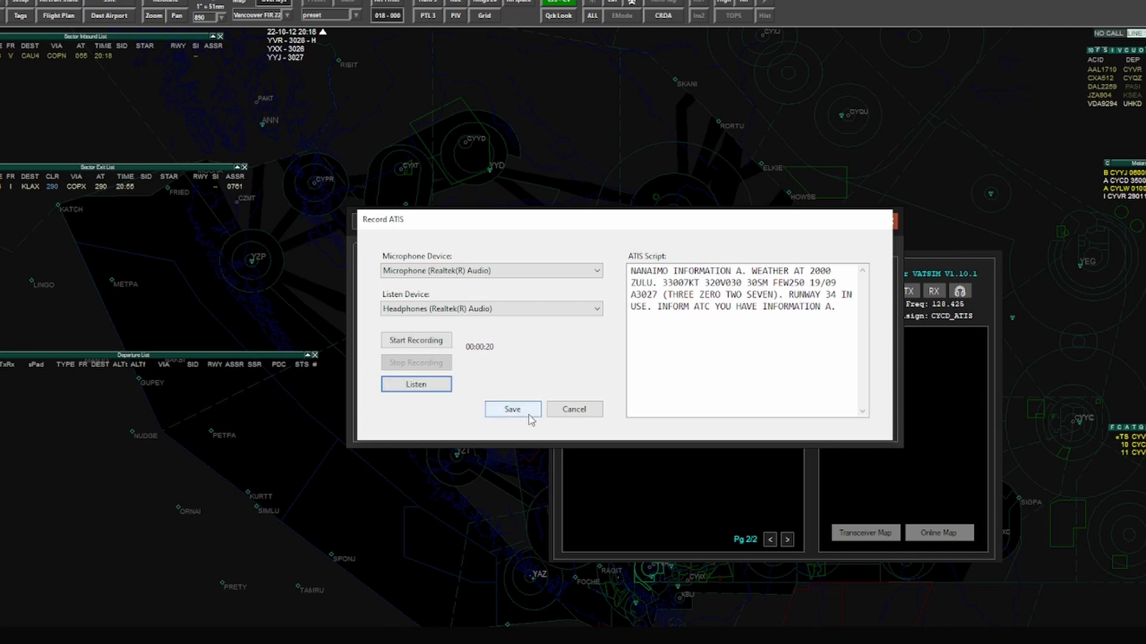
pyautogui.click(525, 412)
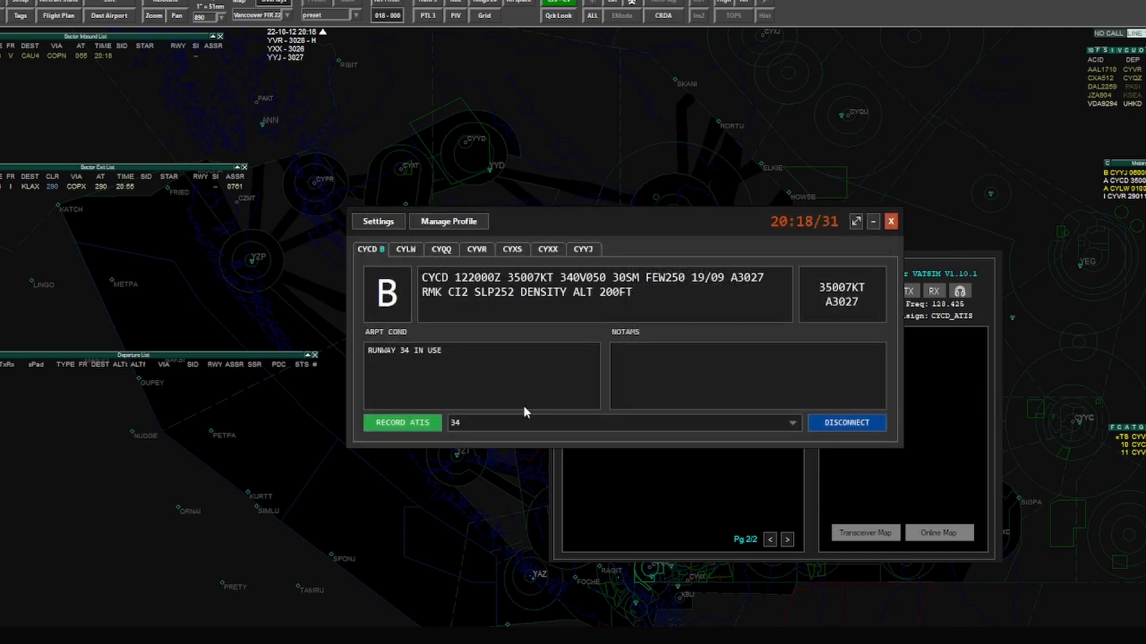
# Step: Check the new CYCD_ATIS recording in Audio For VATSIM, stop receiving it and return to vATIS
pyautogui.click(708, 521)
pyautogui.click(737, 409)
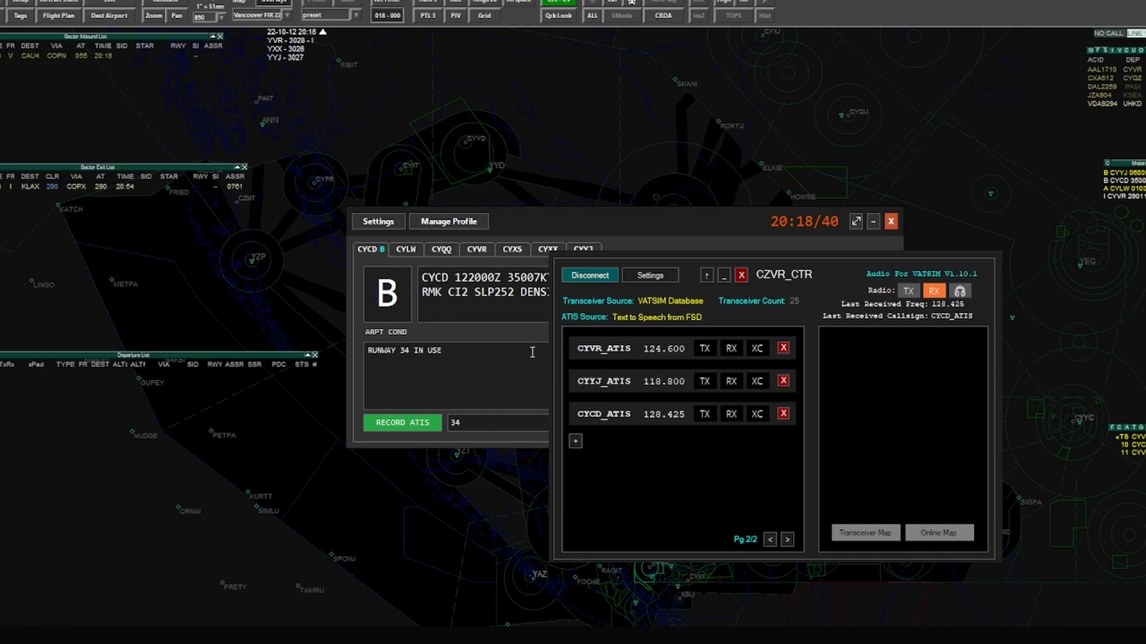
pyautogui.click(511, 342)
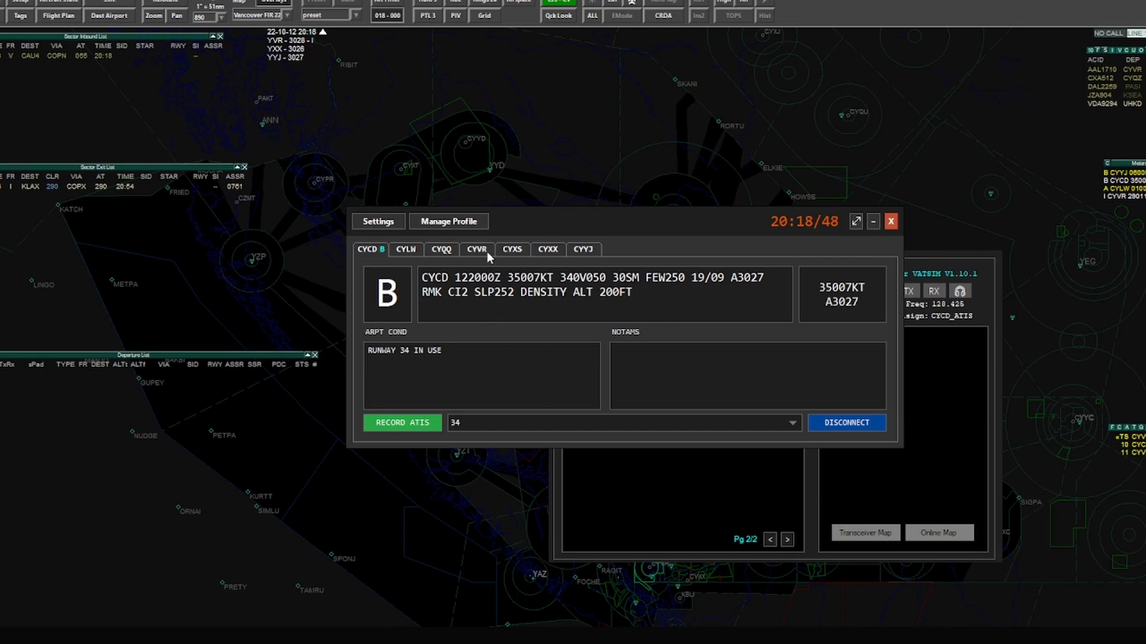
# Step: Review the presets, contractions and general configuration of the Nanaimo (CYCD) composite, then close the profile configuration
pyautogui.click(467, 225)
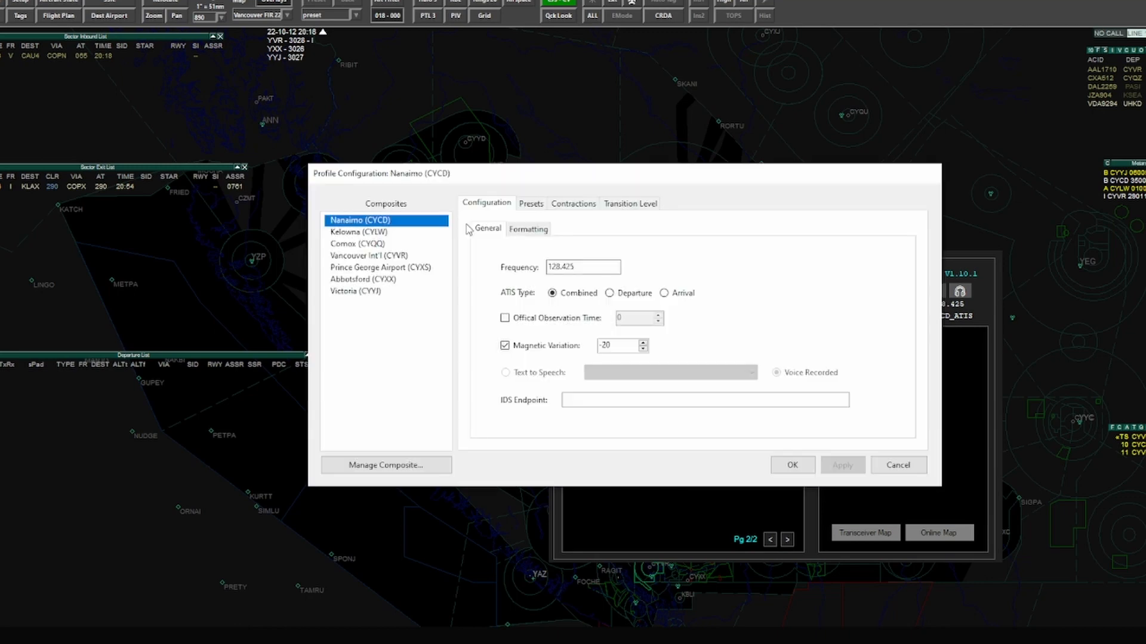
pyautogui.click(542, 210)
pyautogui.click(574, 205)
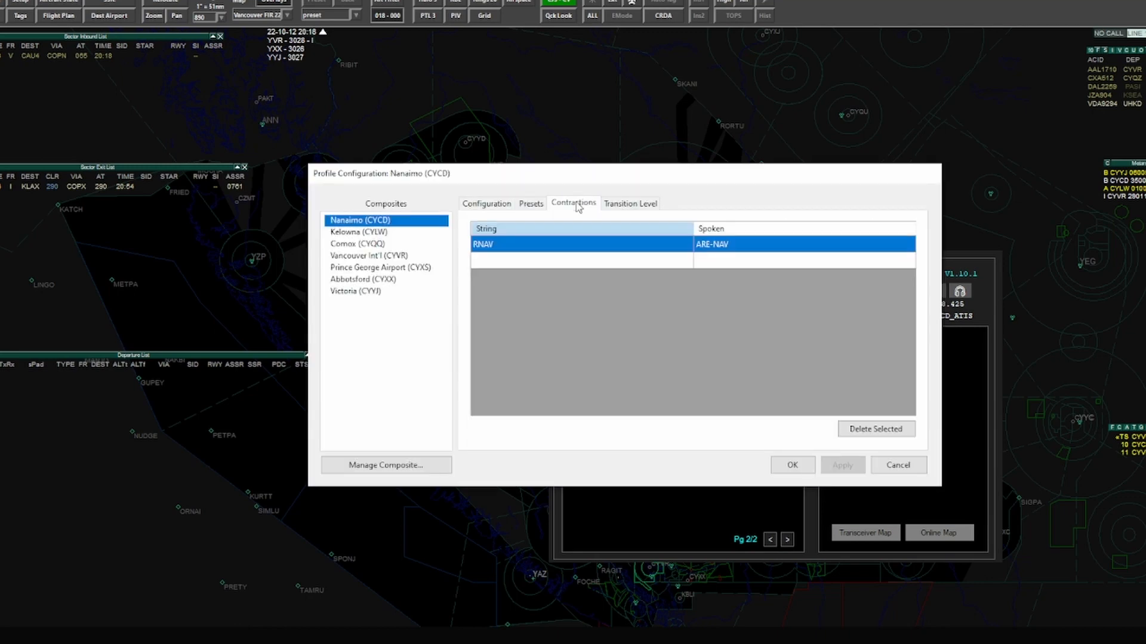
pyautogui.click(494, 209)
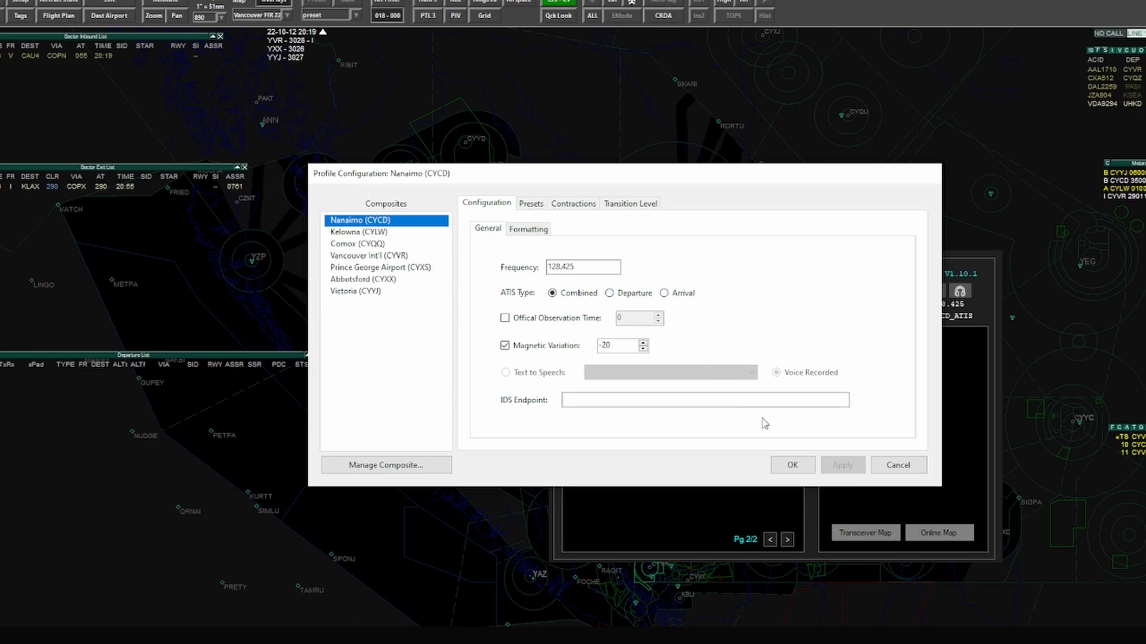
pyautogui.click(792, 465)
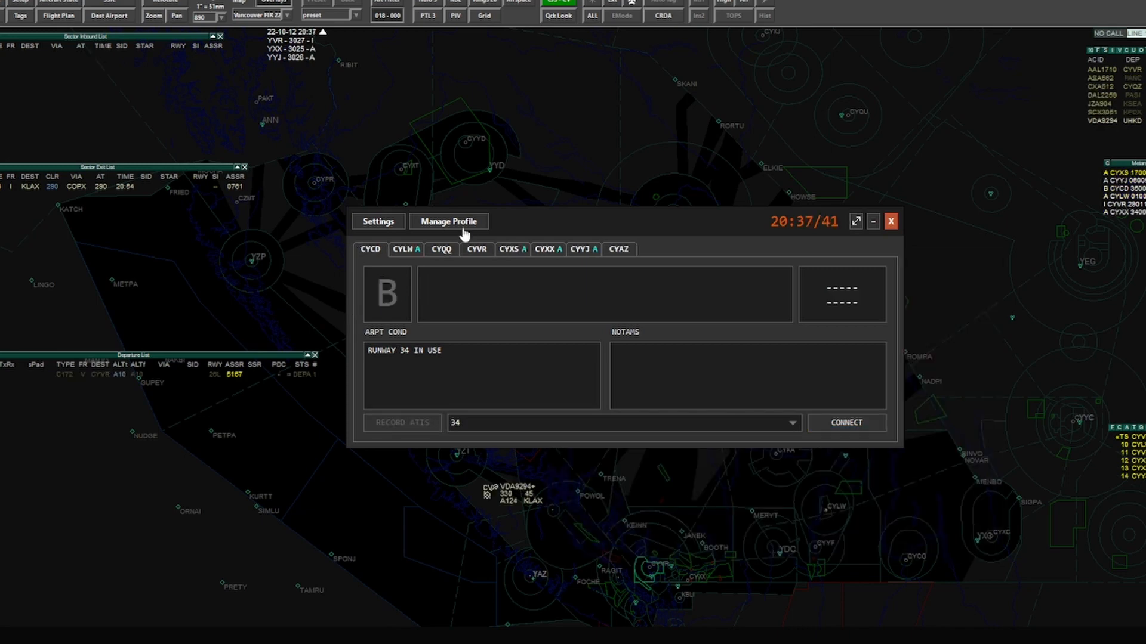
pyautogui.click(463, 230)
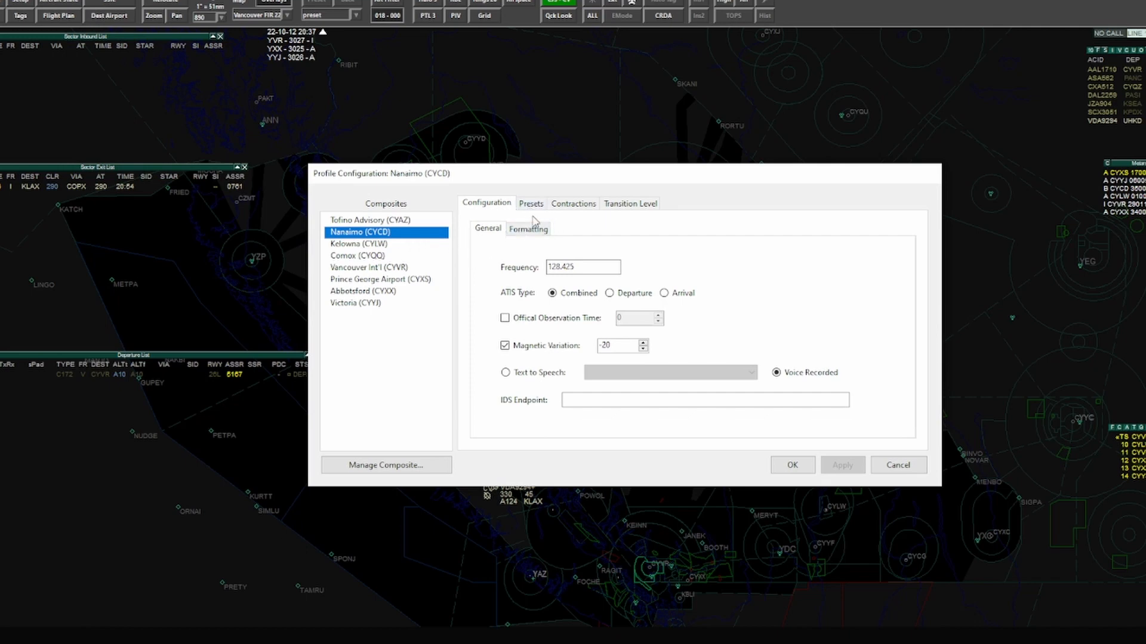
pyautogui.click(910, 475)
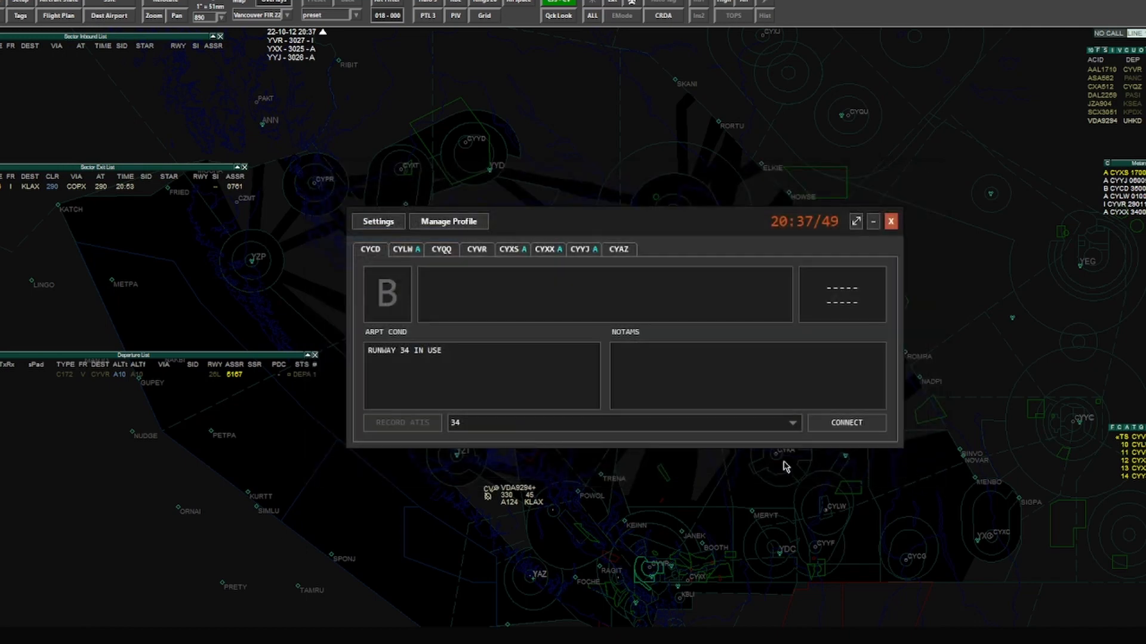